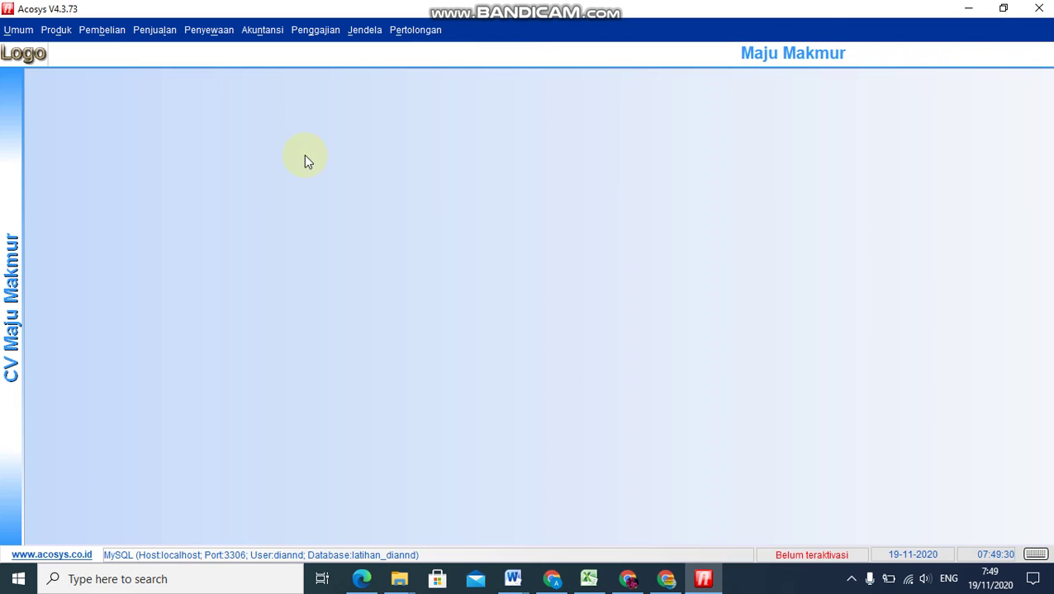
Create a new sales invoice in the Penjualan form and set its date to 07-09-2020.
click(142, 31)
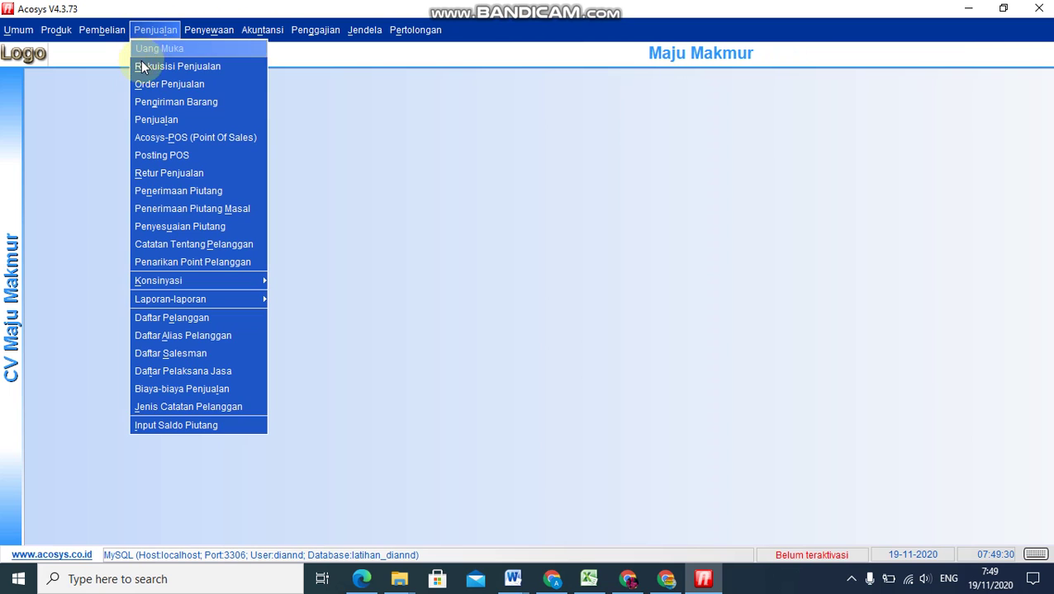
click(140, 120)
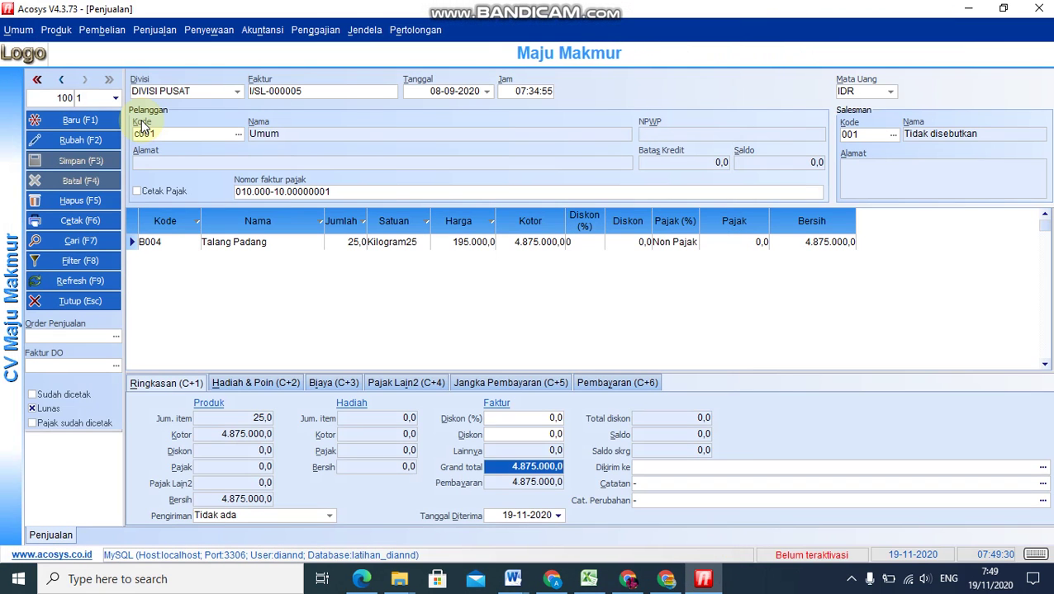
click(92, 123)
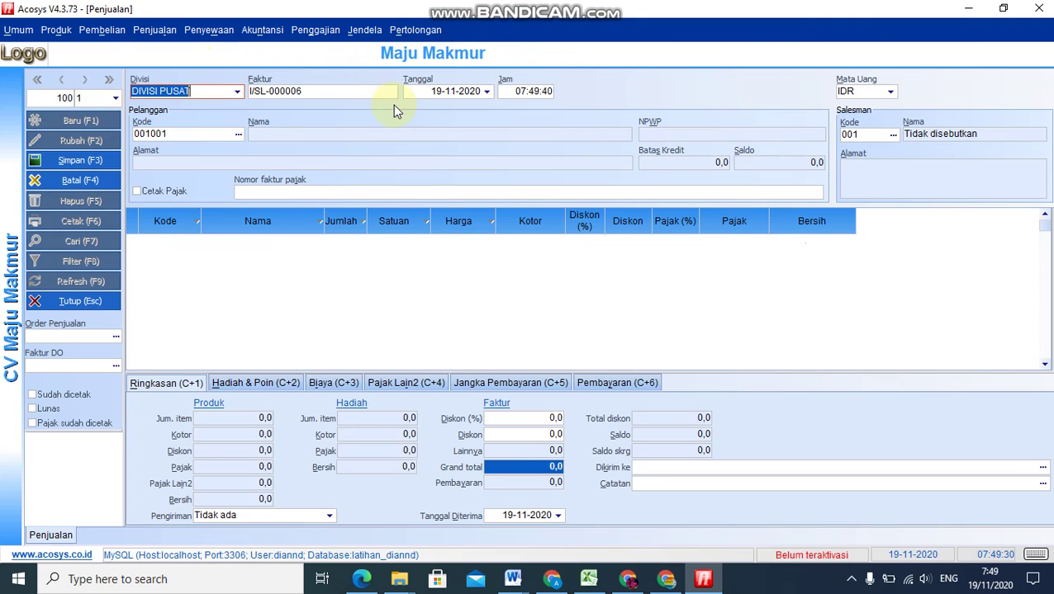
click(414, 95)
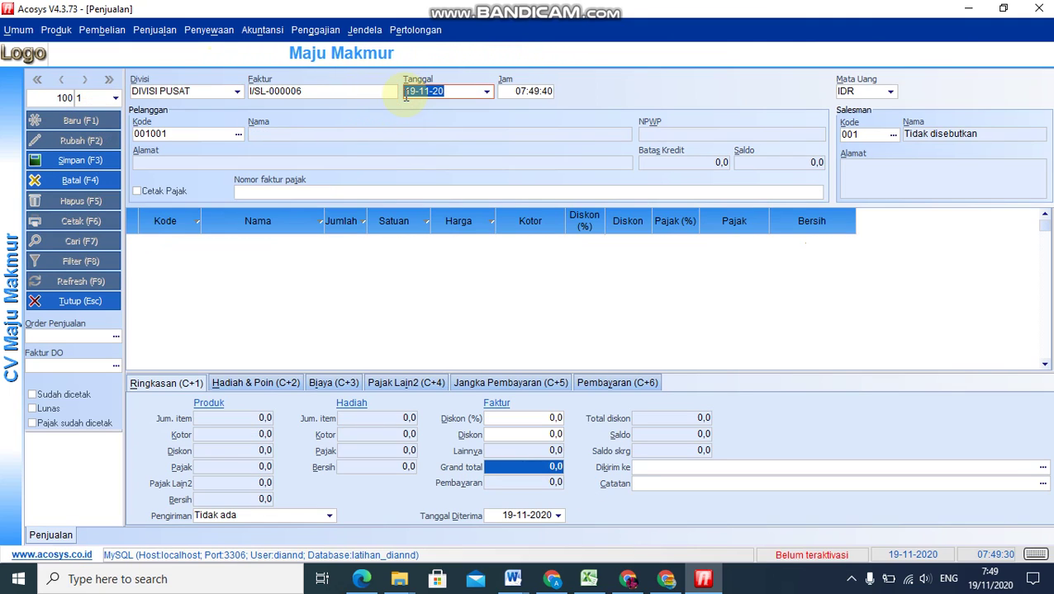
text(07)
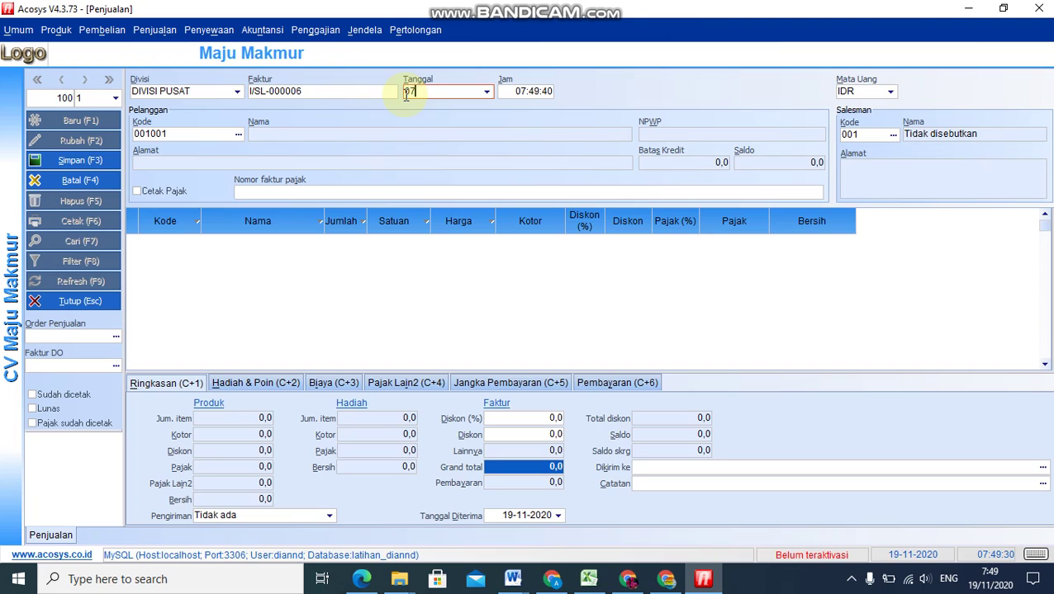
text(-09-2020)
key(Tab)
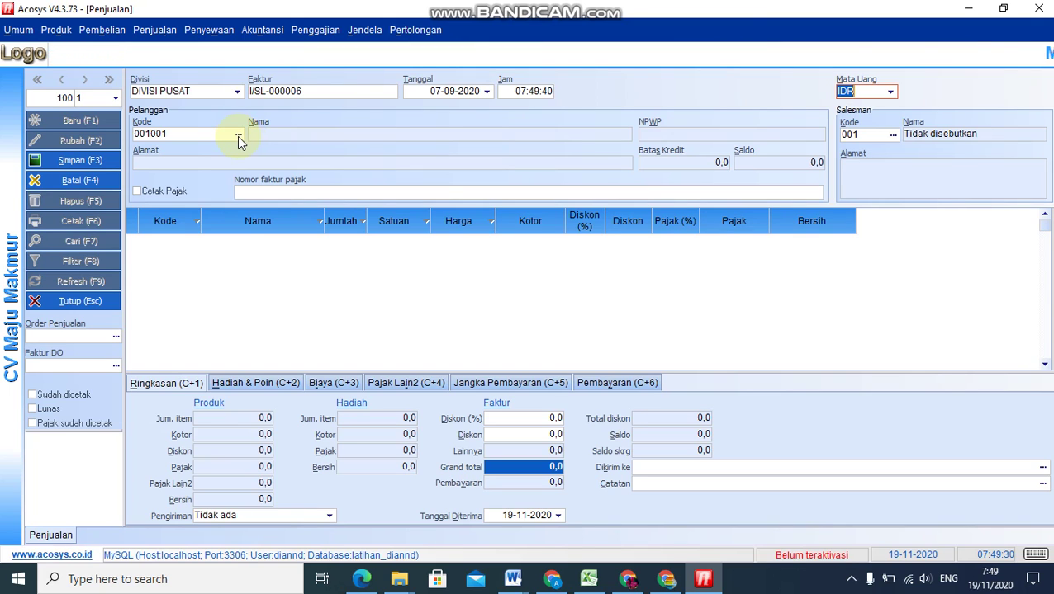
Open the customer search for the invoice and set it to look in the Nama column, matching from all letters.
click(238, 135)
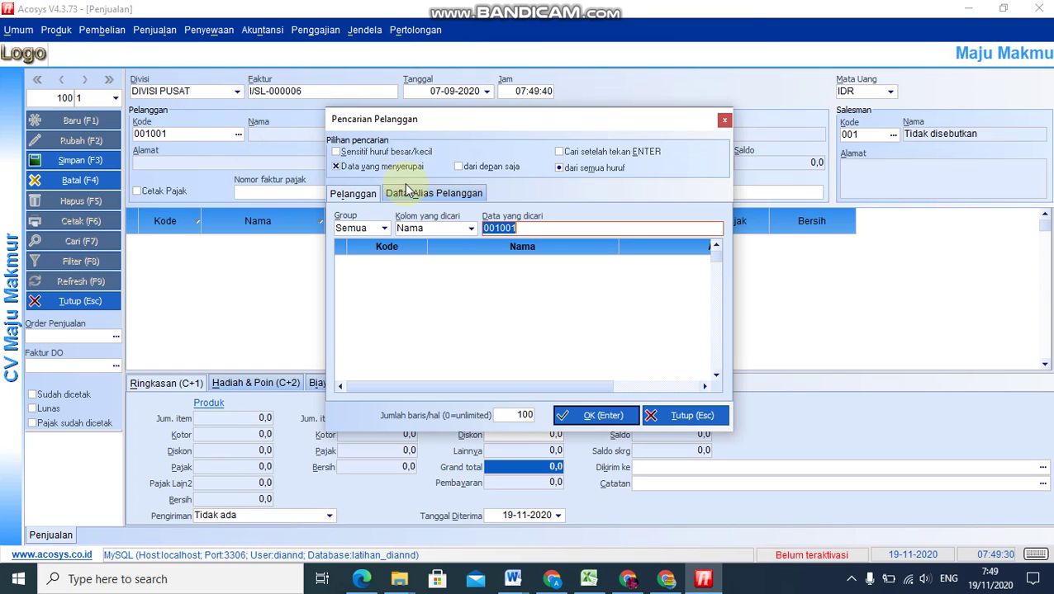
click(470, 231)
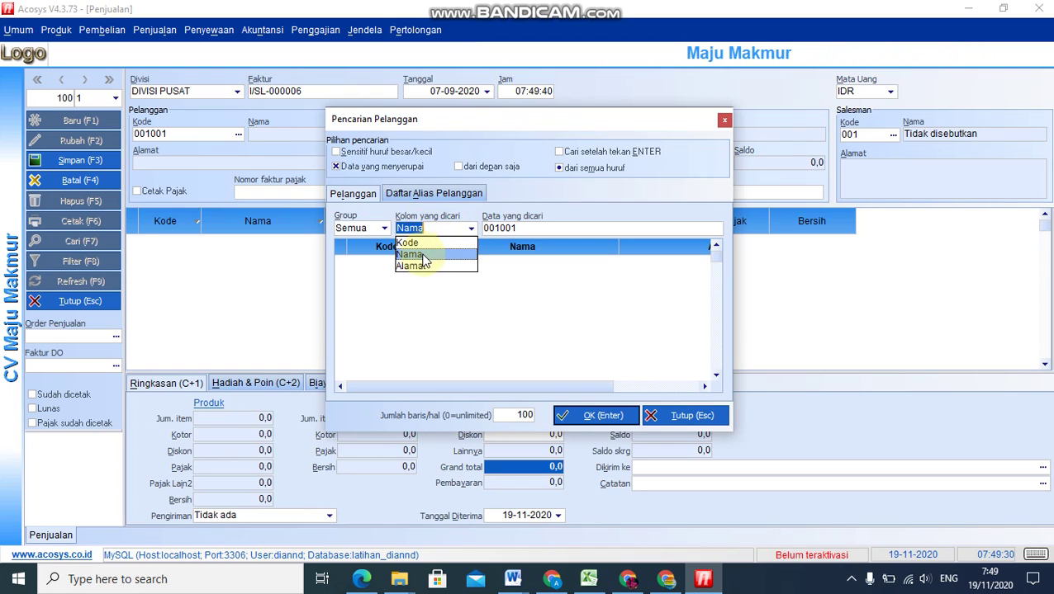
click(424, 259)
click(526, 228)
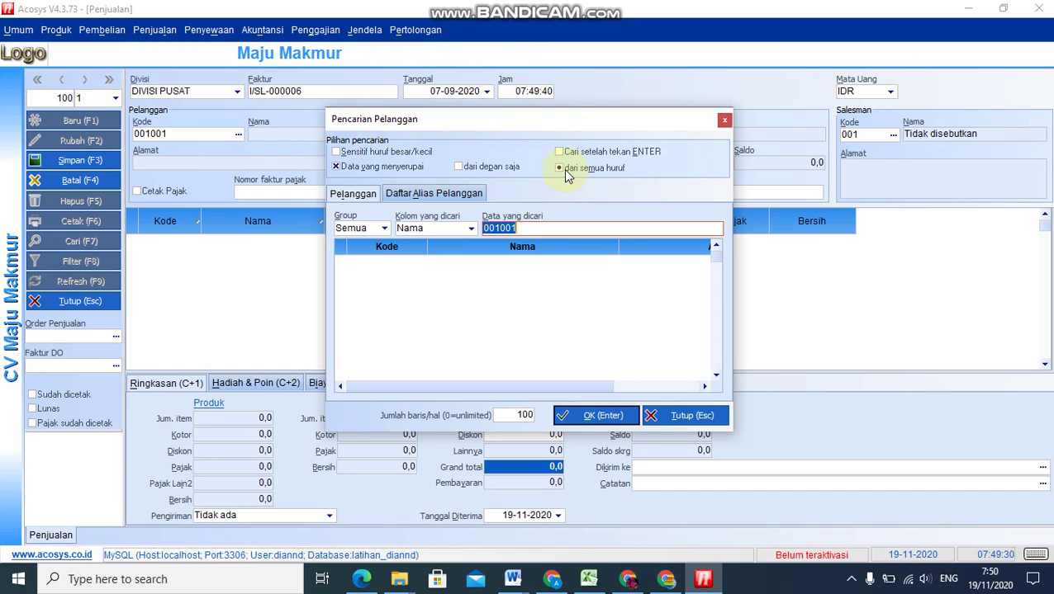
click(459, 168)
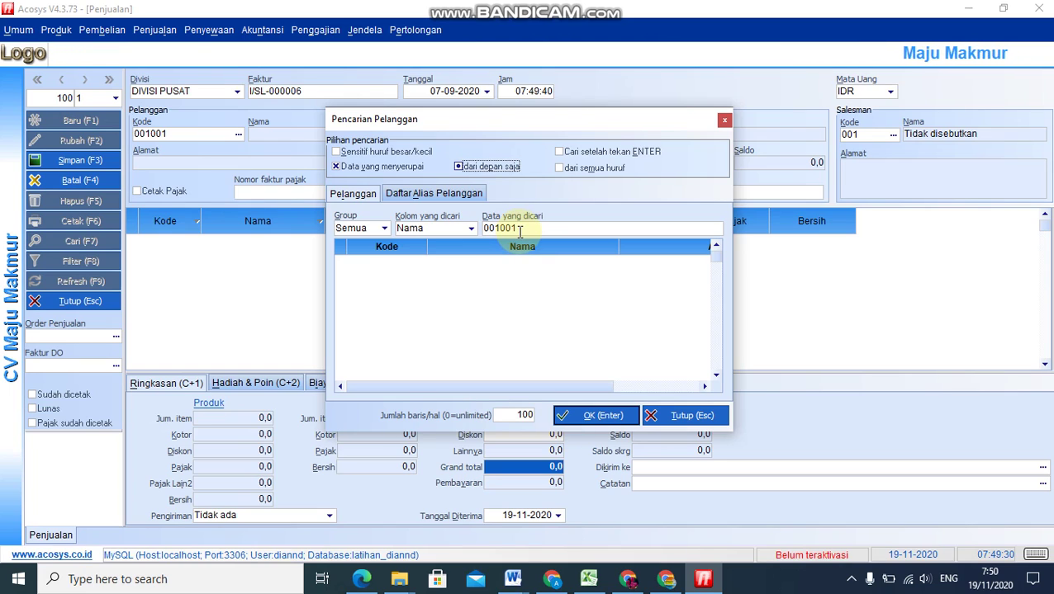
click(561, 167)
click(524, 229)
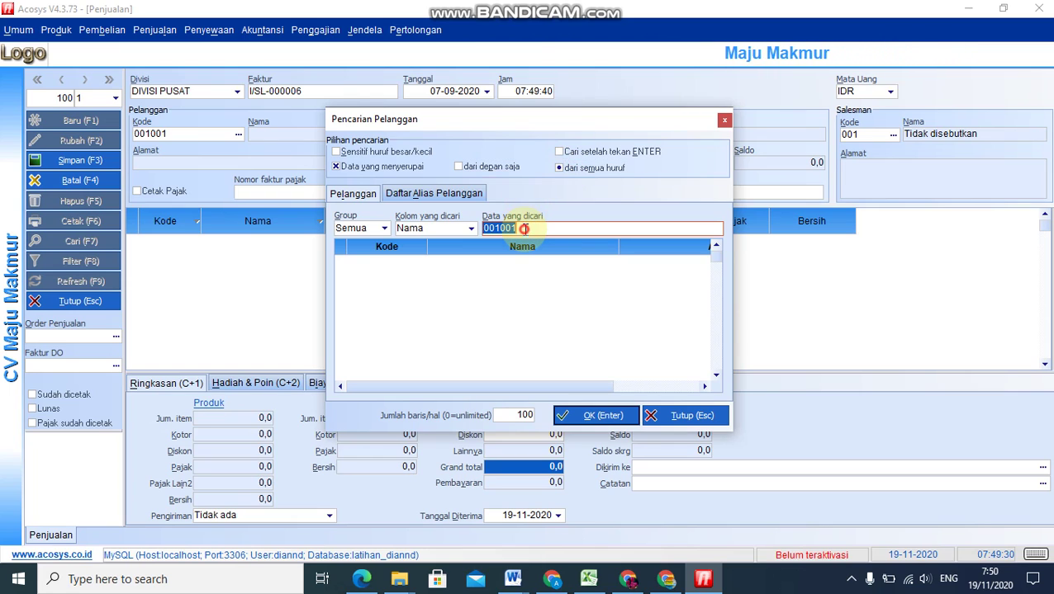
Search the customer names by the single letters "e", "i" and "a" in turn.
text(e)
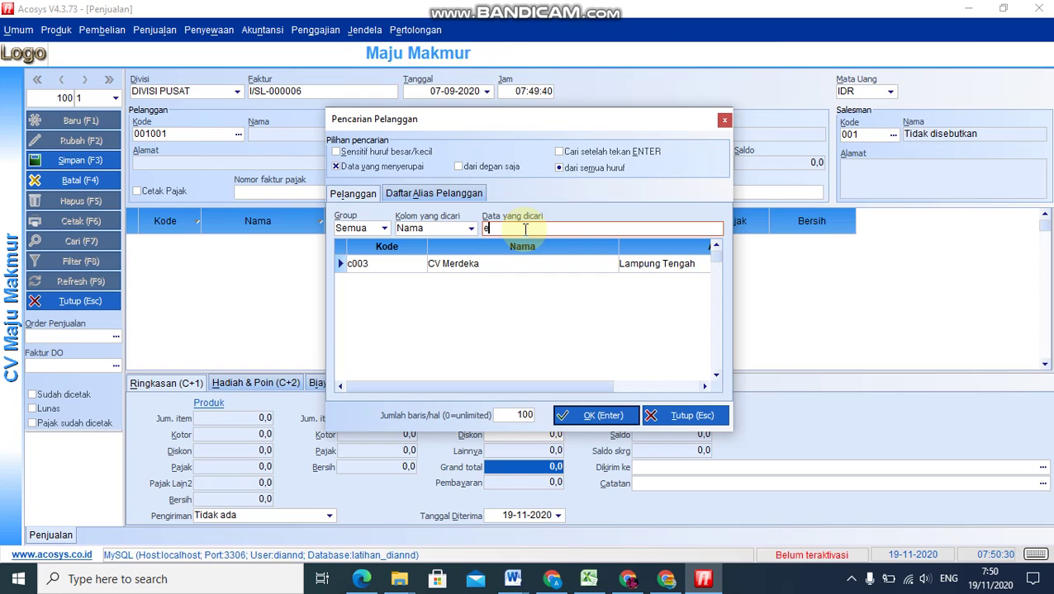
key(BackSpace)
text(i)
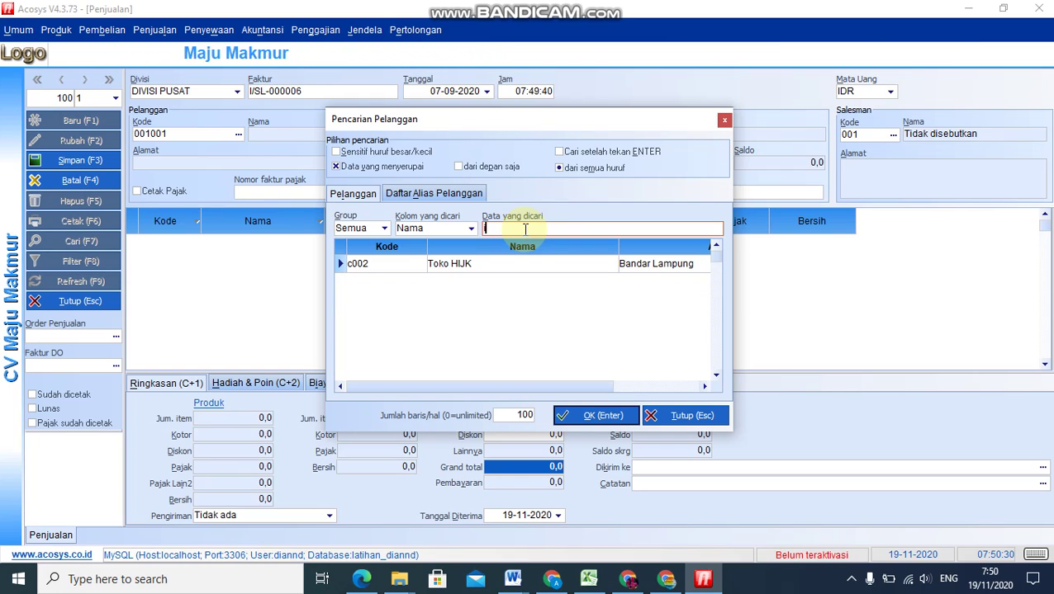
key(BackSpace)
text(a)
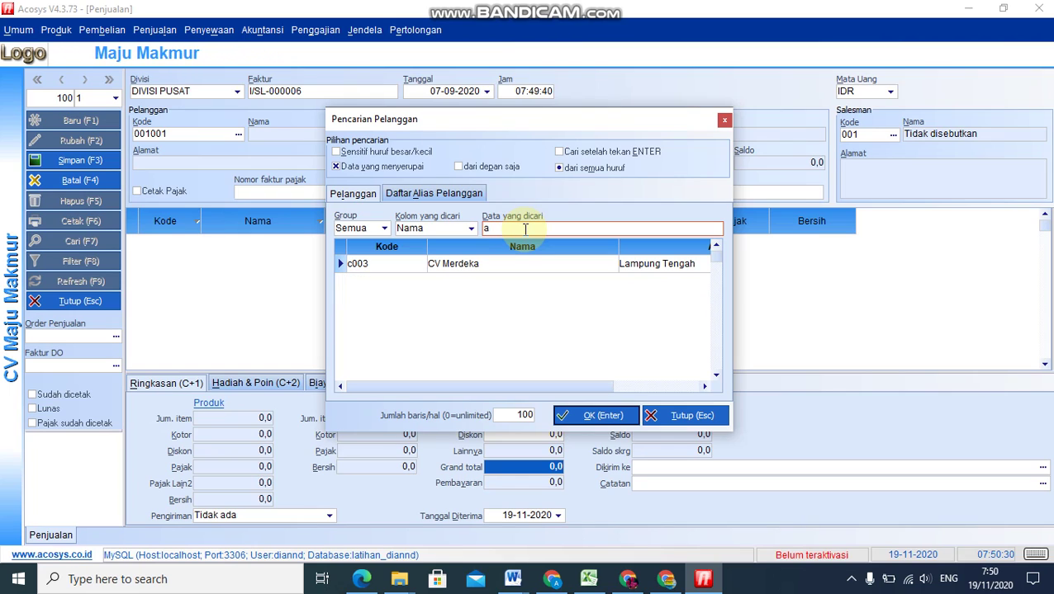
Clear the customer search text and choose CV Merdeka (c003) as the invoice's customer.
key(BackSpace)
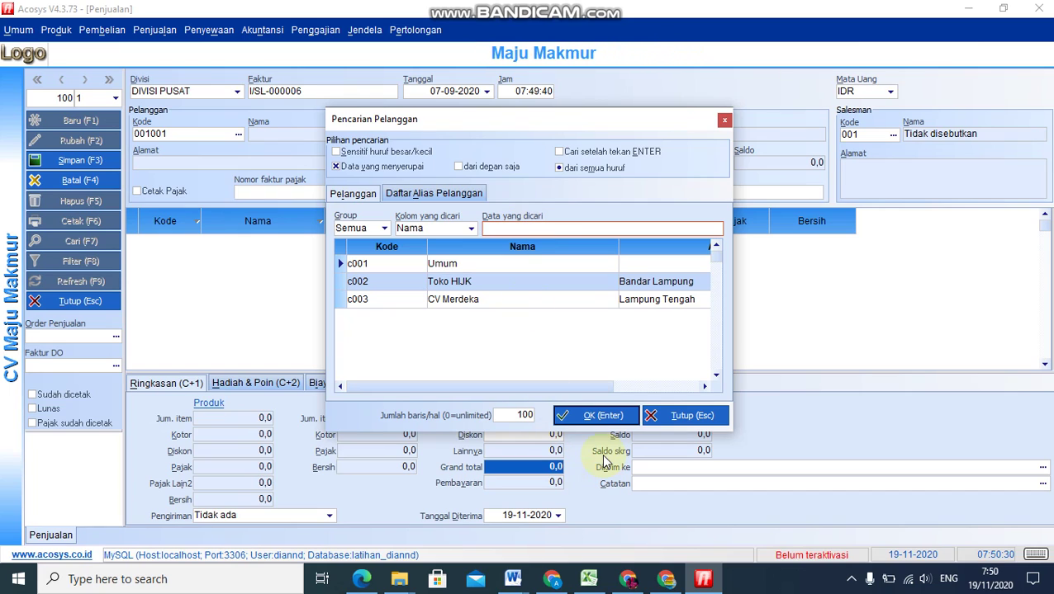
key(Tab)
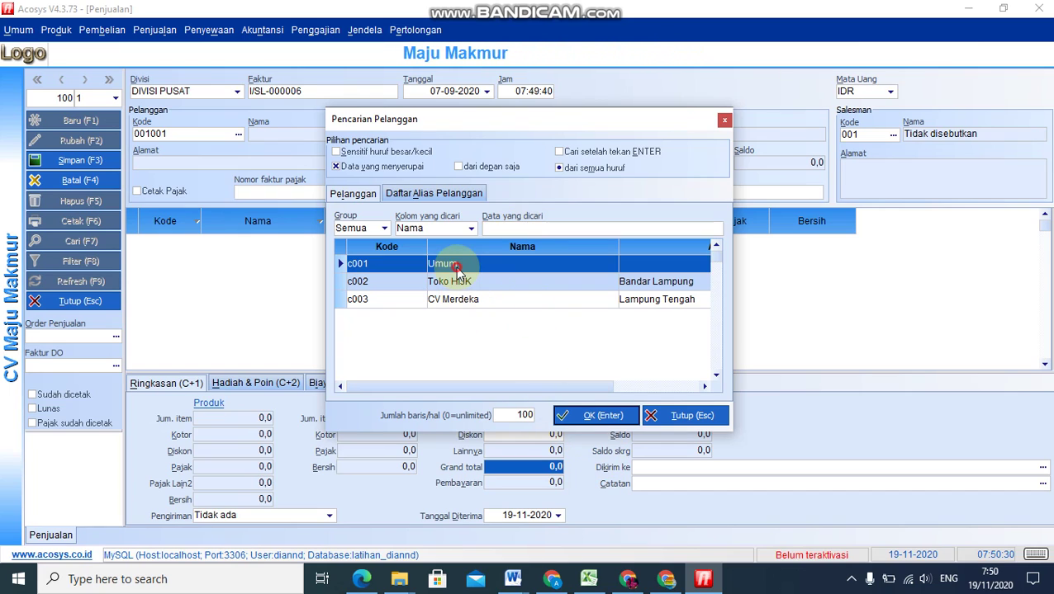
click(454, 301)
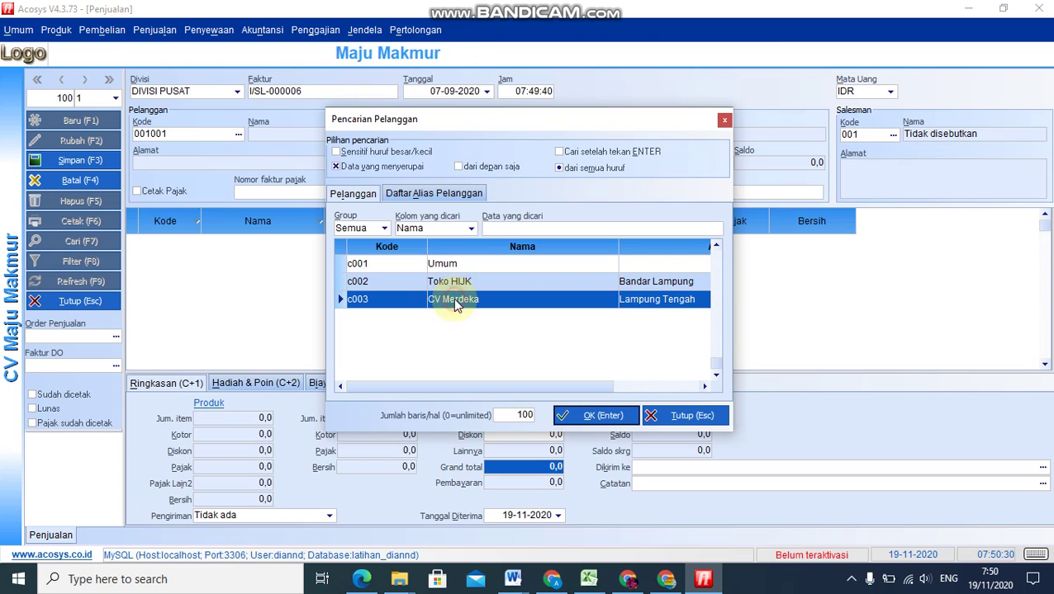
click(599, 416)
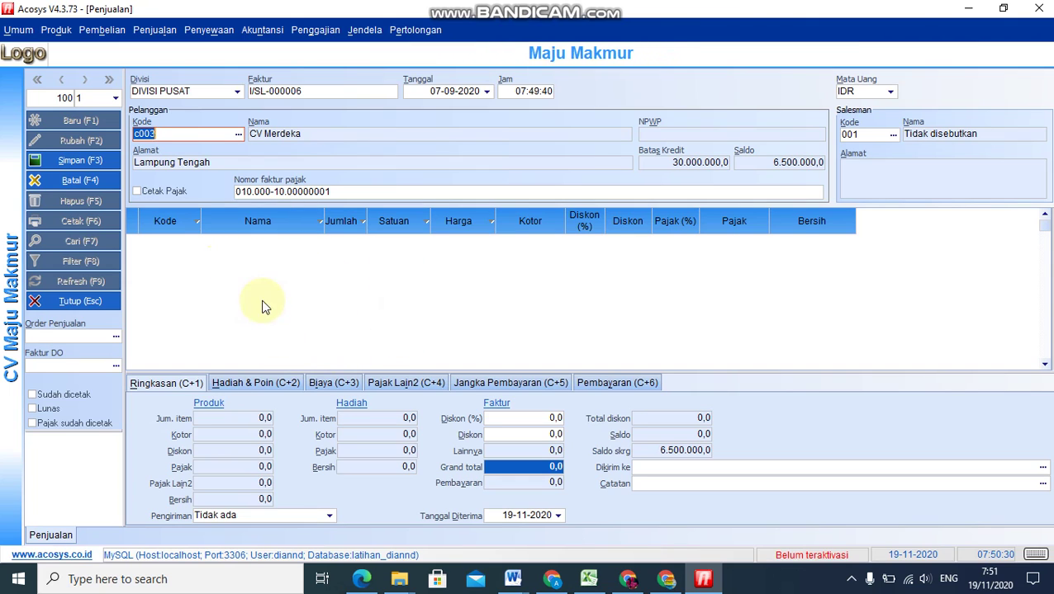
Add product B001 Pandan Wangi from the product search to the first invoice line.
click(208, 256)
click(196, 243)
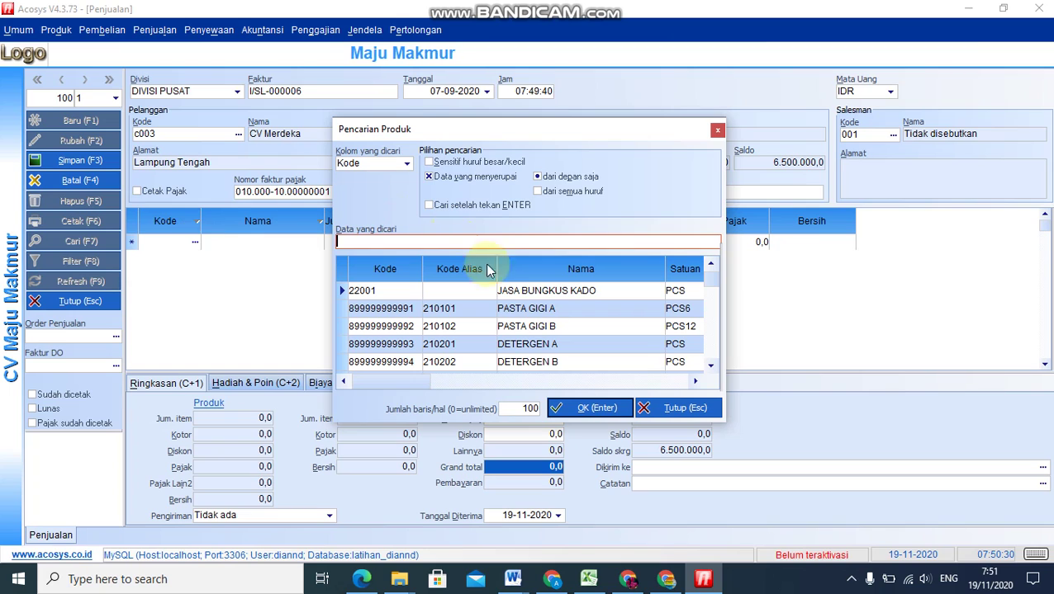
click(710, 366)
click(710, 366)
click(711, 366)
click(710, 366)
click(710, 366)
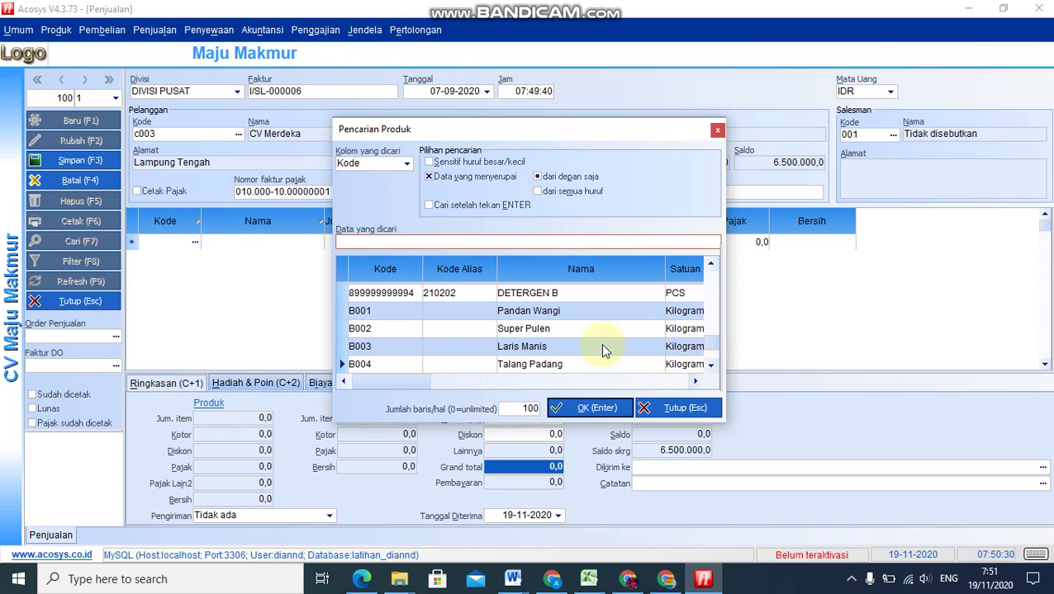
click(529, 315)
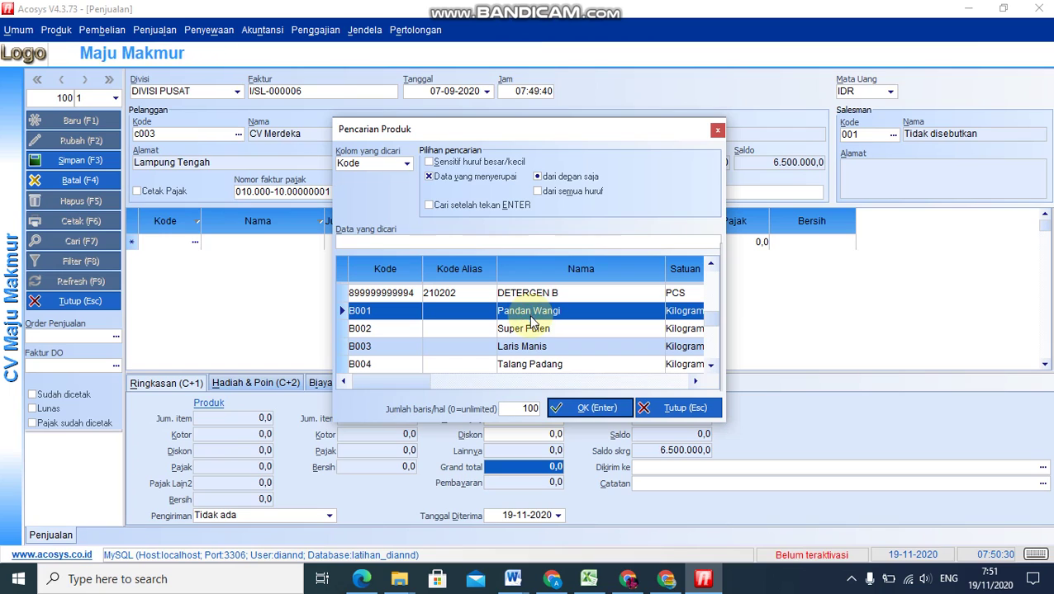
click(596, 409)
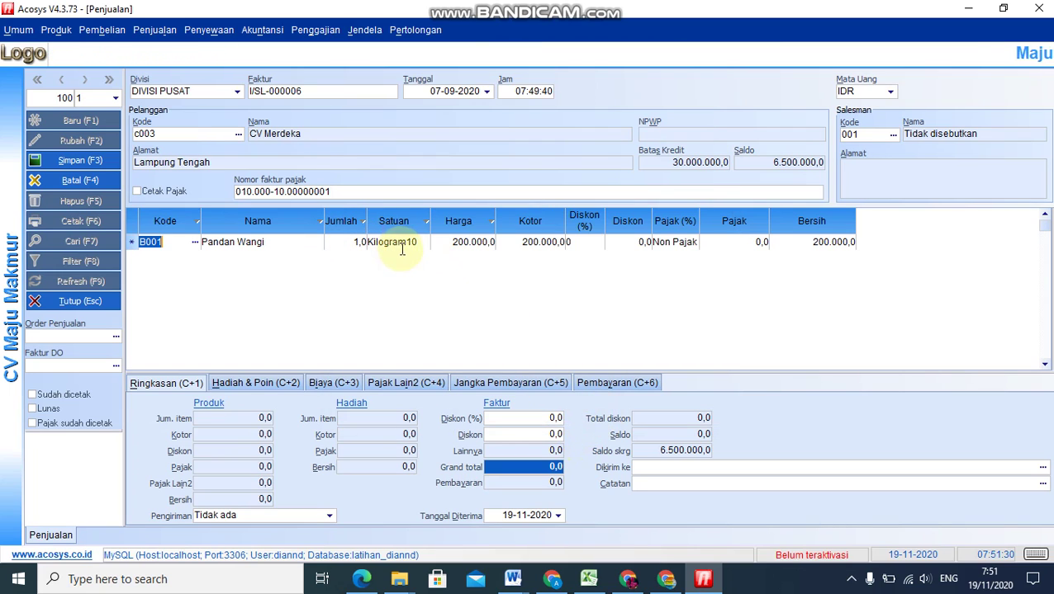
Set the Pandan Wangi line's quantity to 10 and its unit price to 215000.
click(330, 242)
text(10)
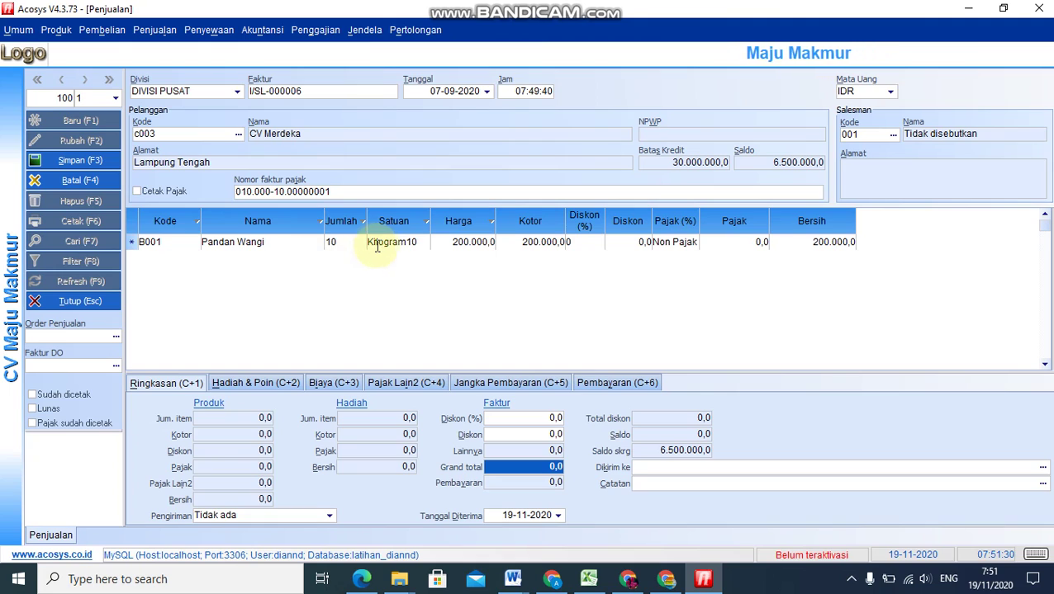
click(394, 243)
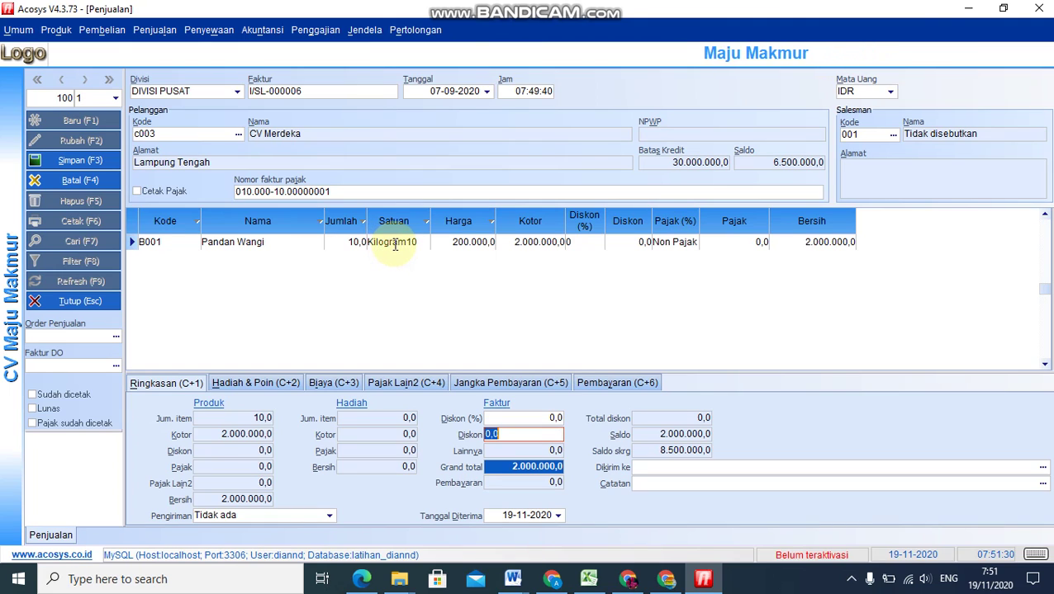
click(438, 240)
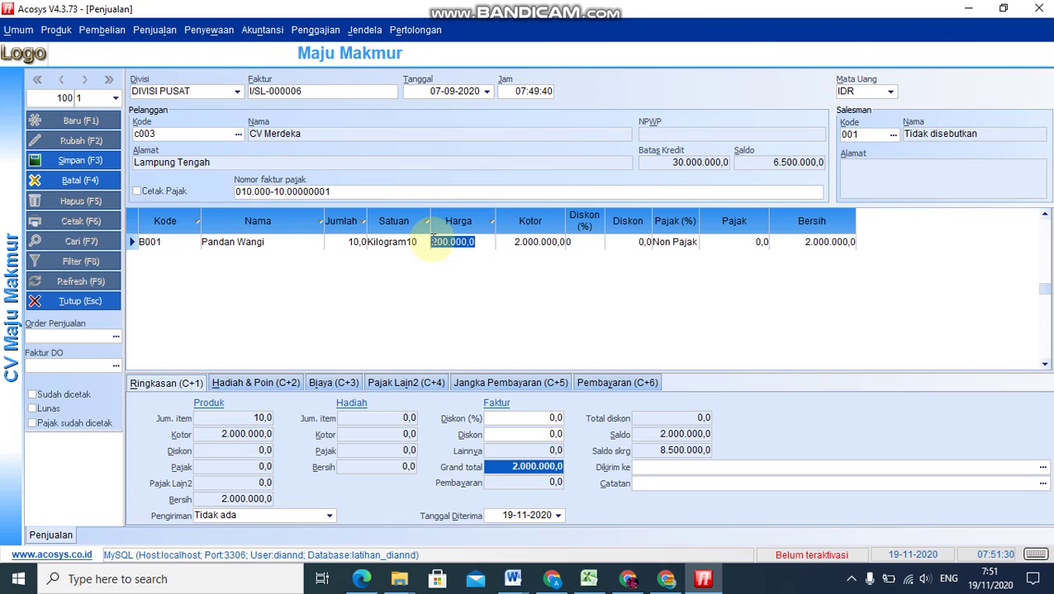
text(215.000)
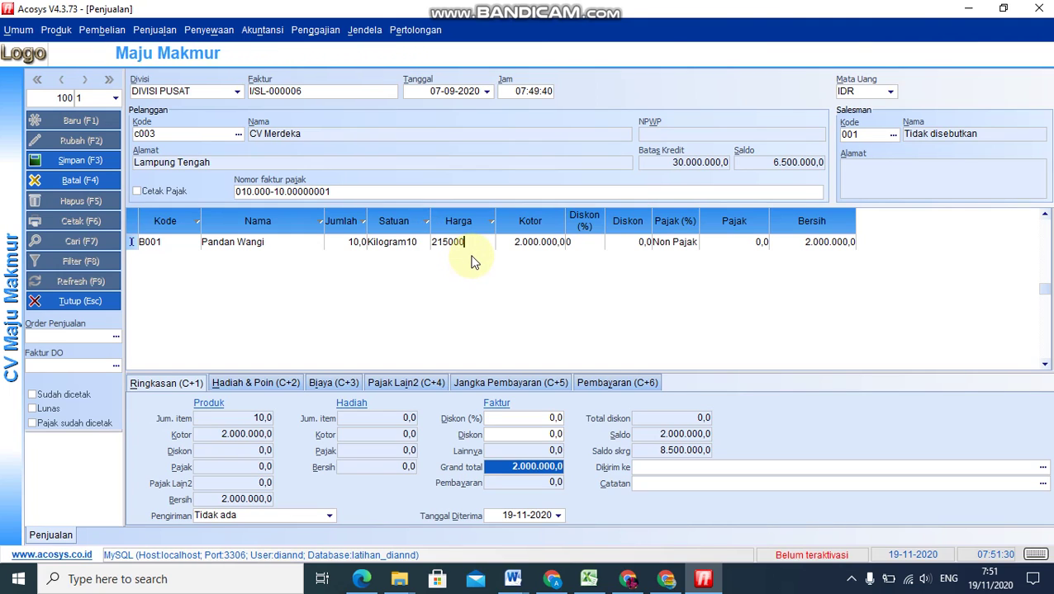
key(Return)
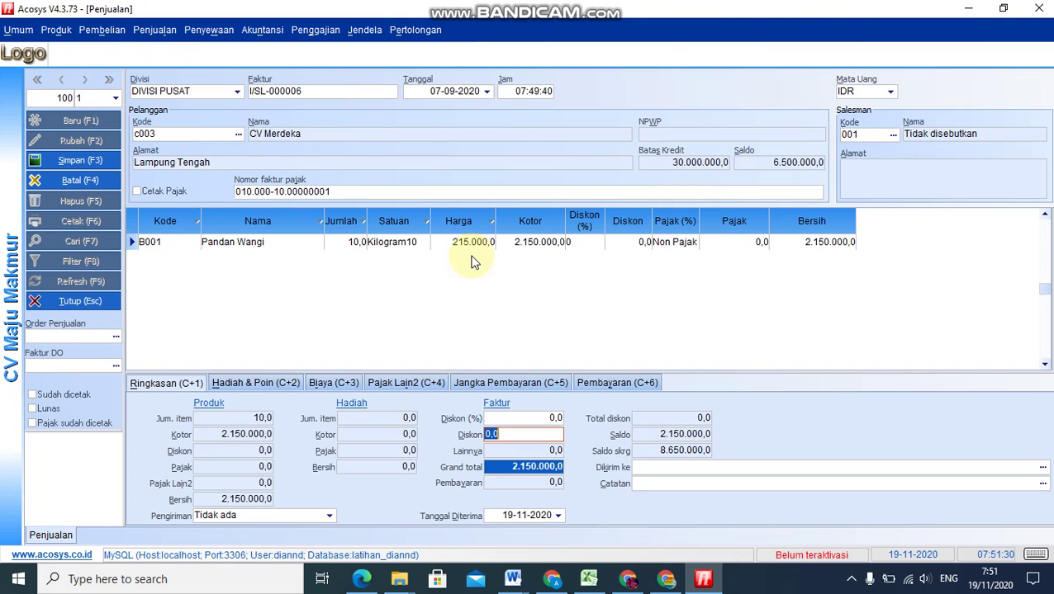
Add a second invoice line with product B002 Super Pulen from the product search.
click(191, 261)
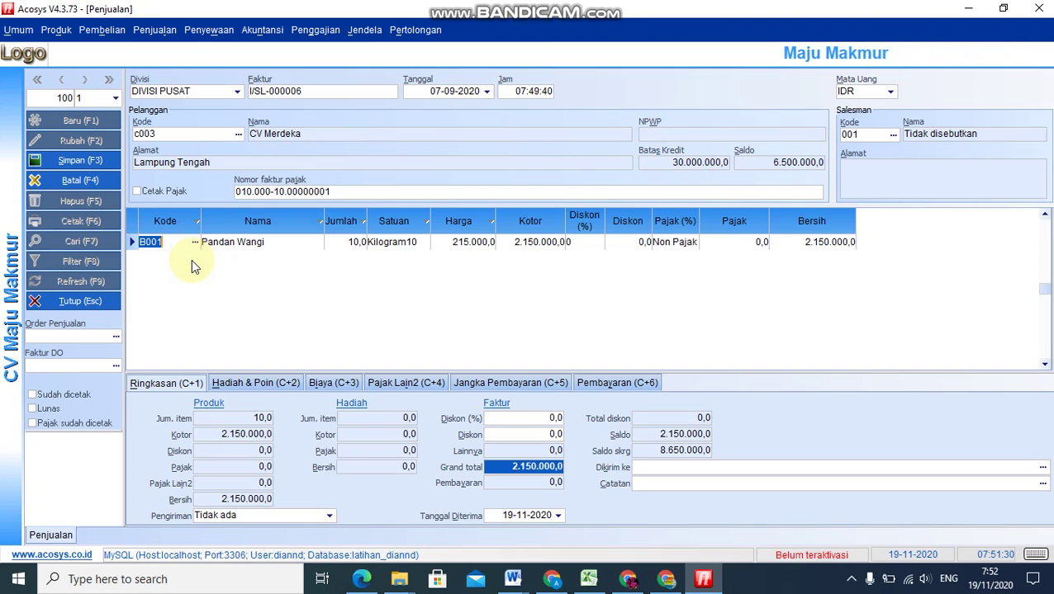
key(Down)
click(190, 260)
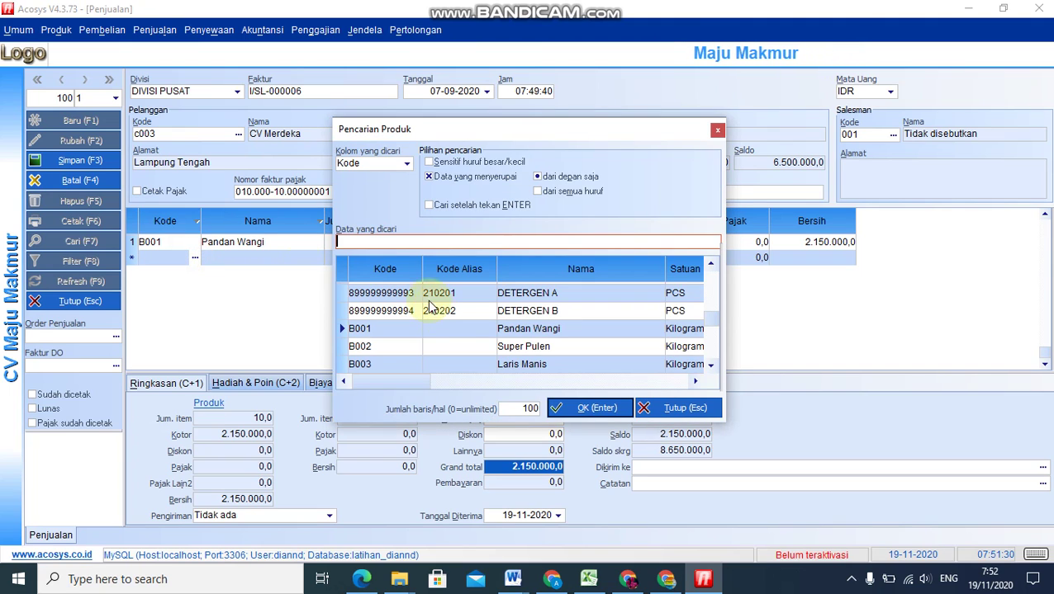
click(545, 348)
click(576, 410)
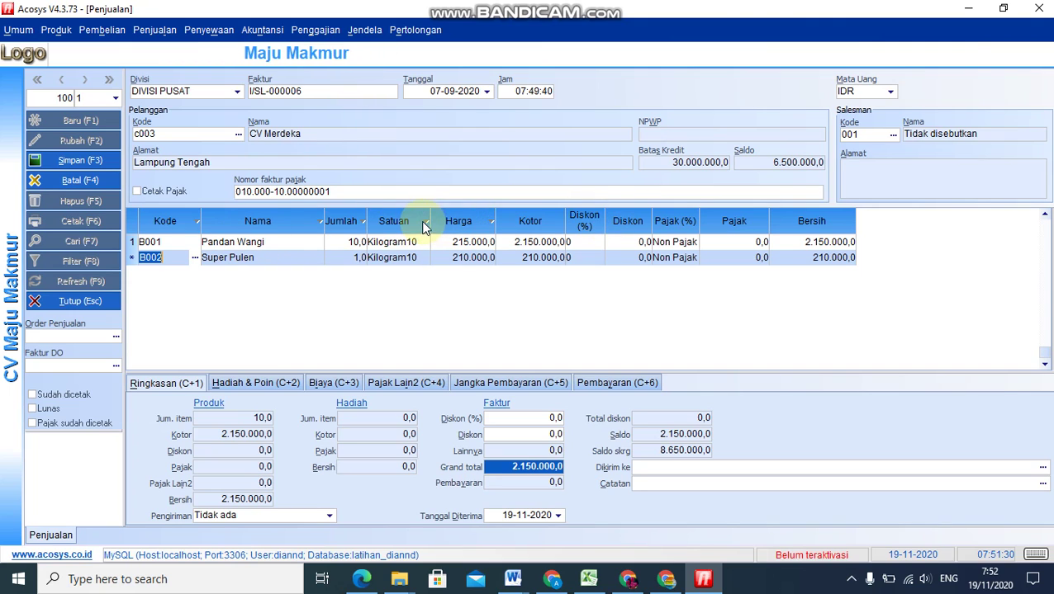
Widen the Jumlah and Satuan columns and set the Super Pulen line's quantity to 20.
drag(366, 216, 386, 216)
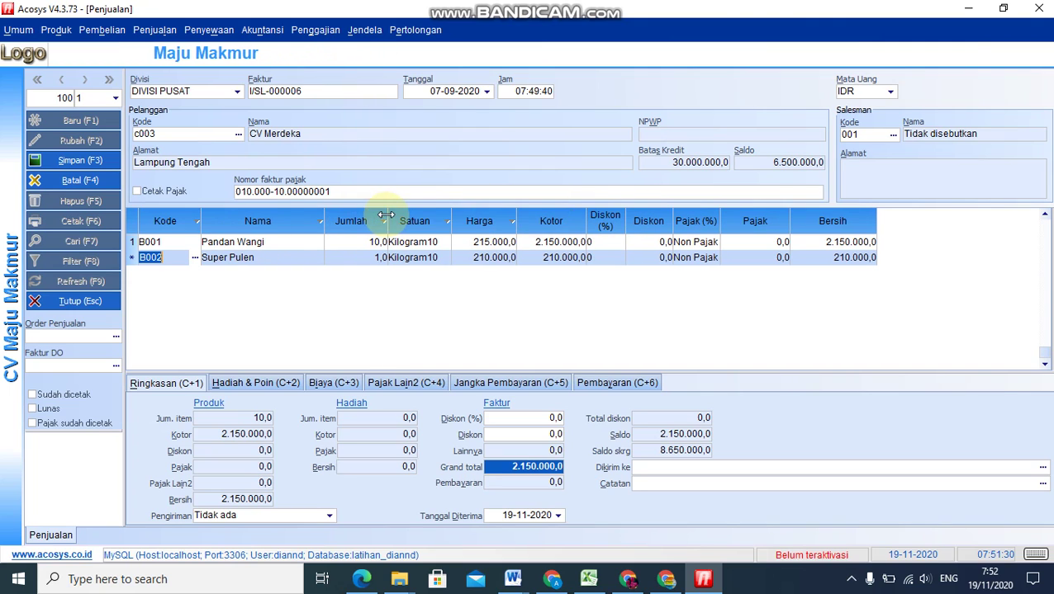
drag(450, 216, 461, 215)
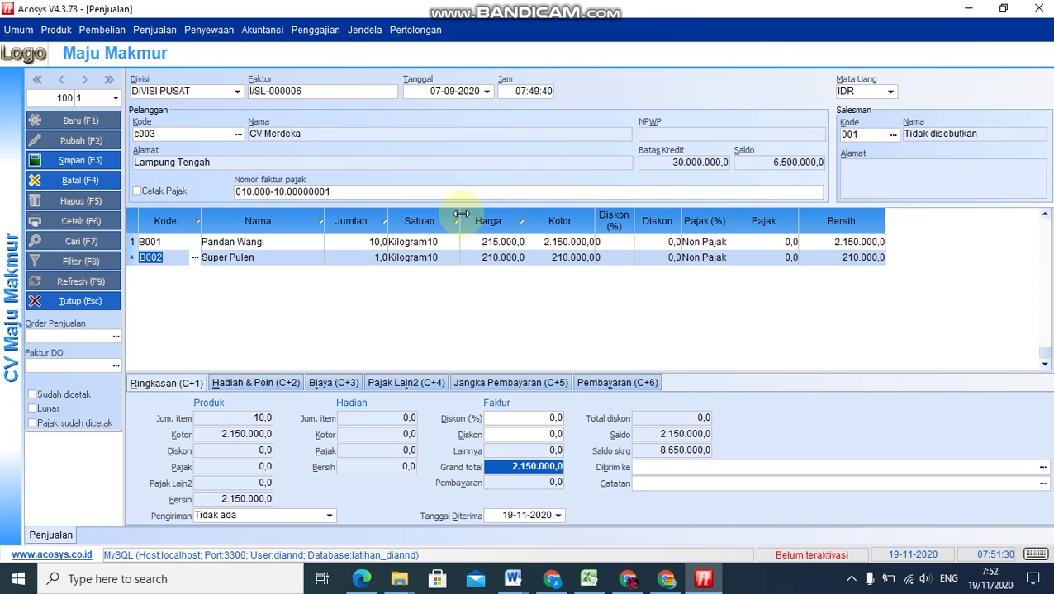
click(328, 259)
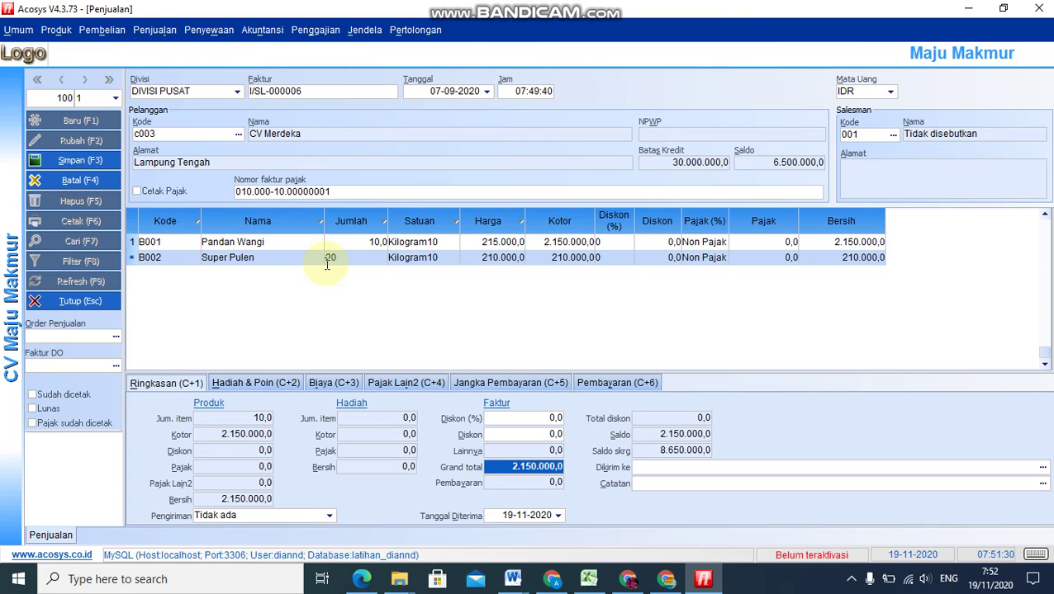
key(Return)
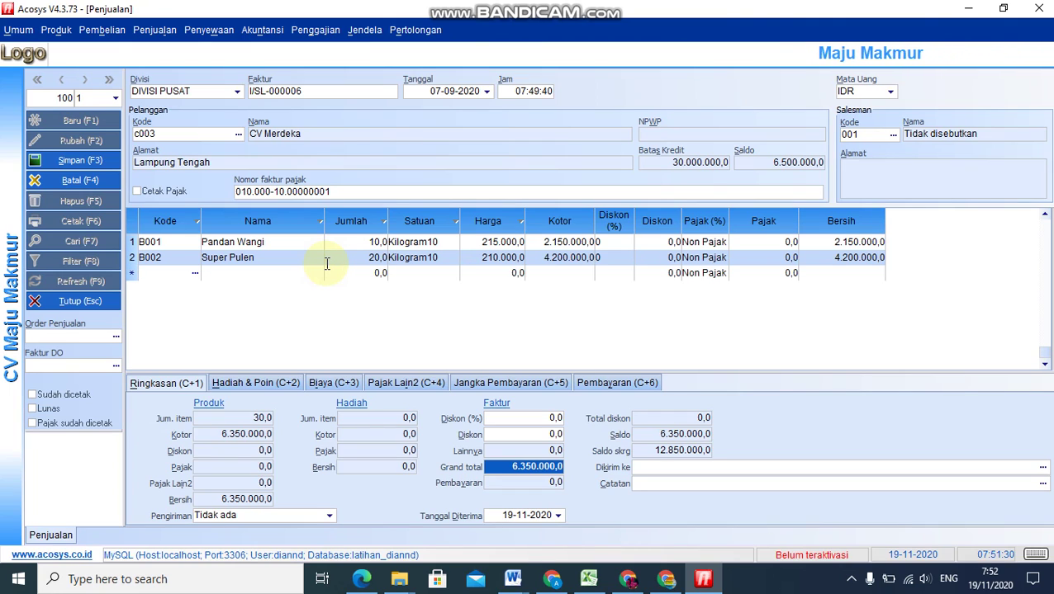
Add a third invoice line with product B004 Talang Padang from the product search.
click(195, 273)
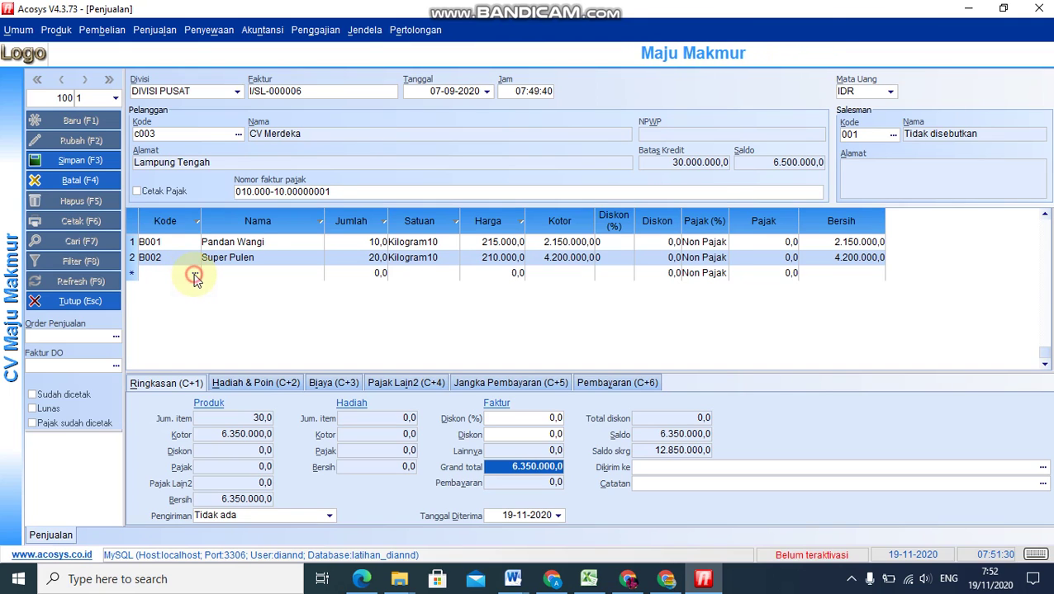
click(711, 365)
click(711, 365)
click(711, 365)
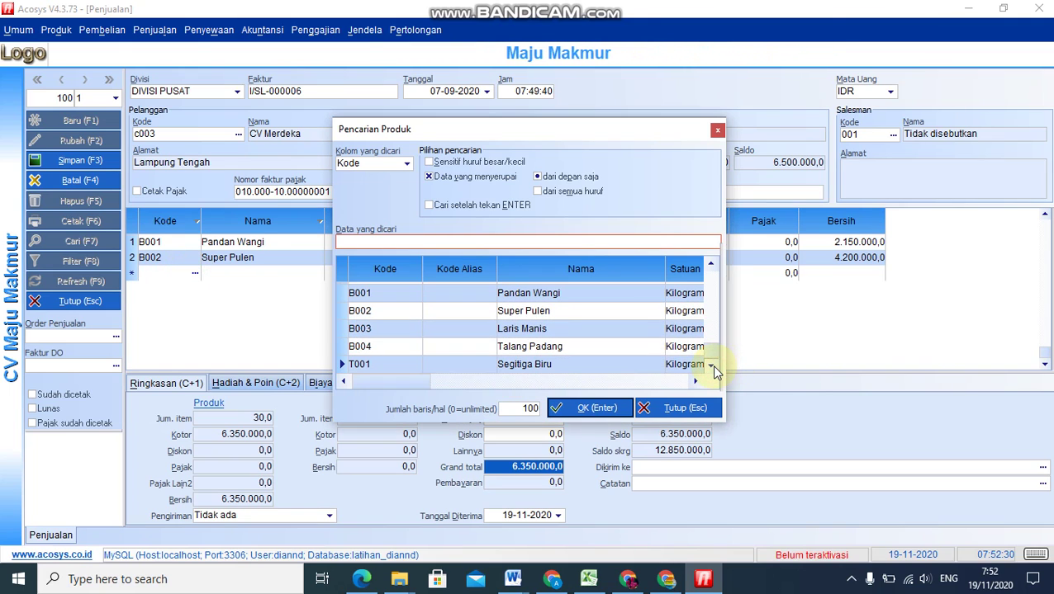
click(579, 342)
click(593, 407)
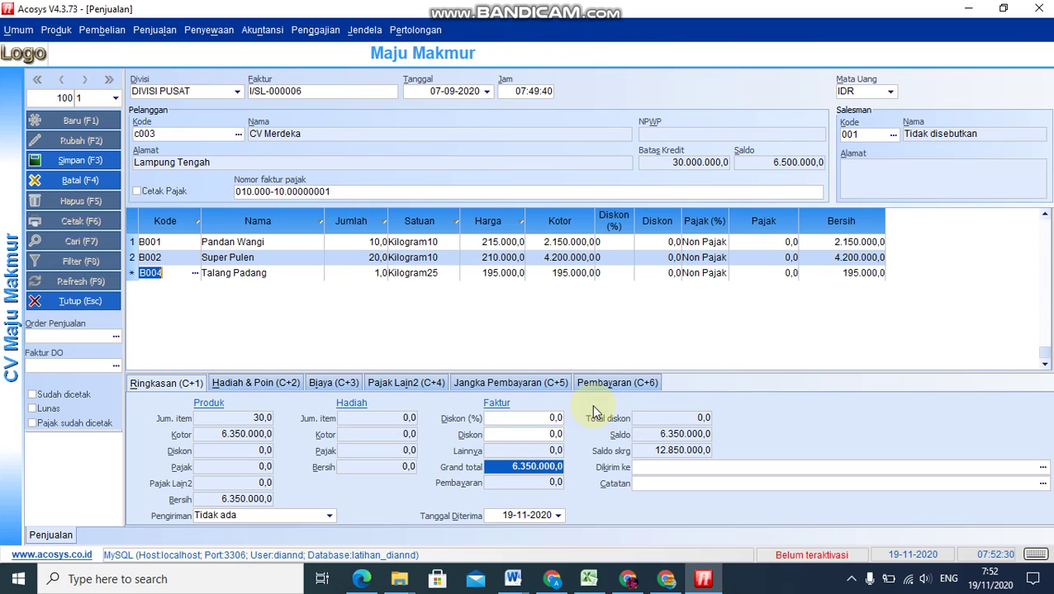
Set the Talang Padang line's quantity to 20.
click(327, 272)
text(30)
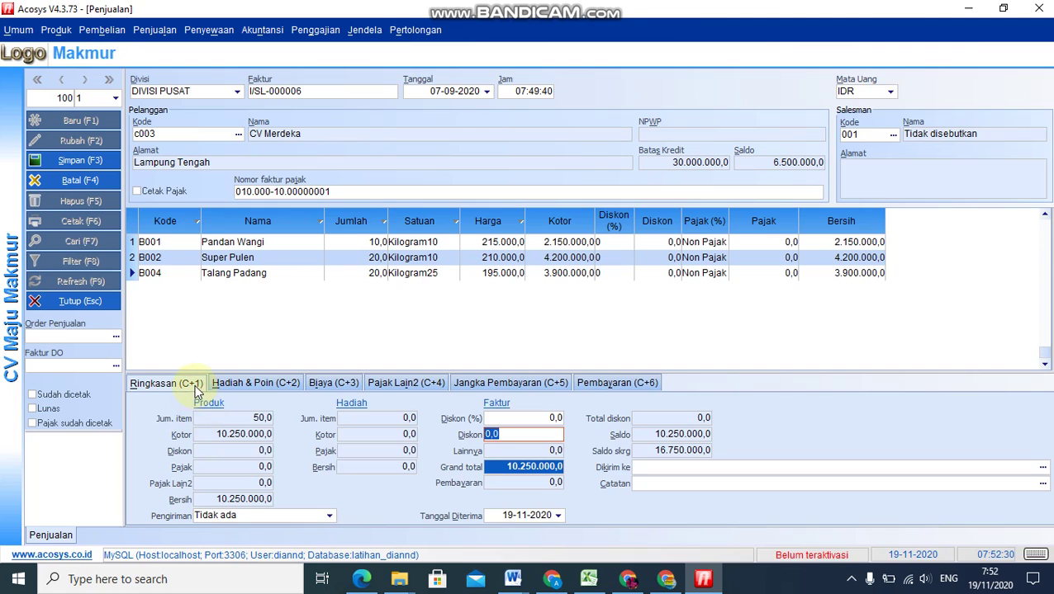
click(370, 276)
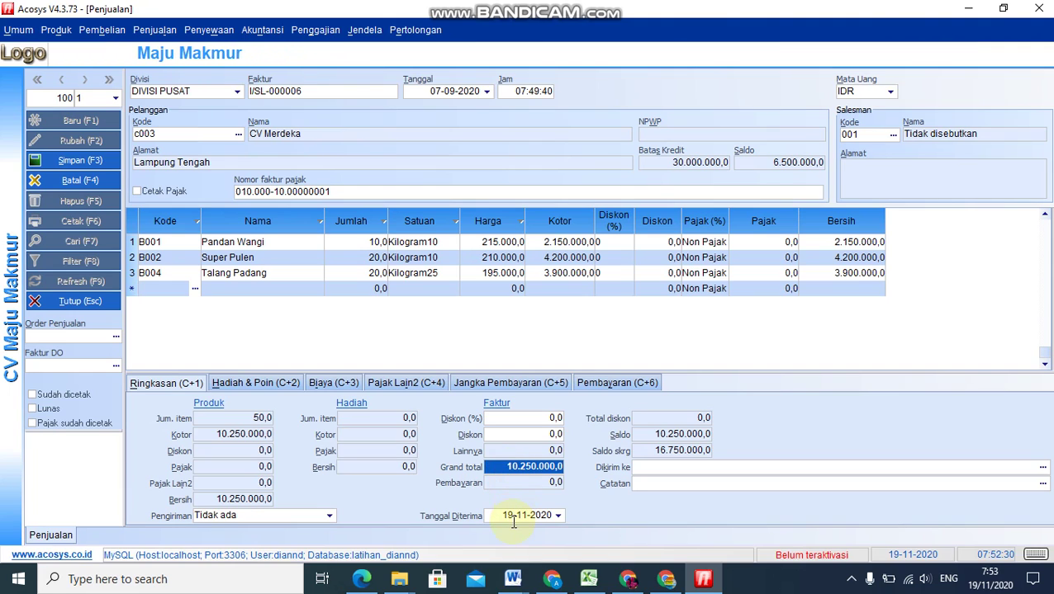
Check the invoice balance and the customer's current balance in the invoice summary.
click(636, 437)
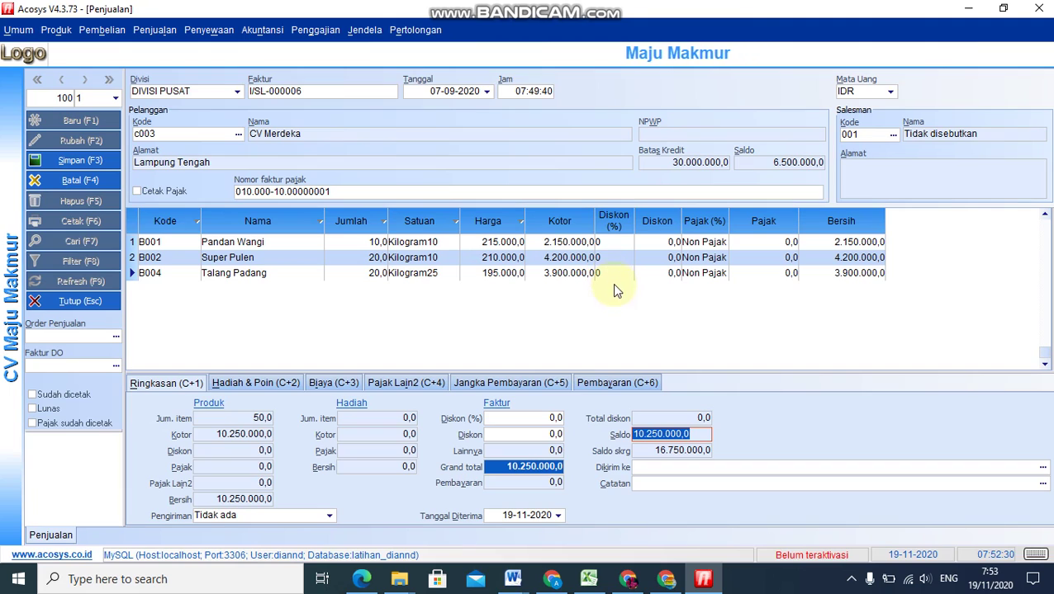
click(652, 452)
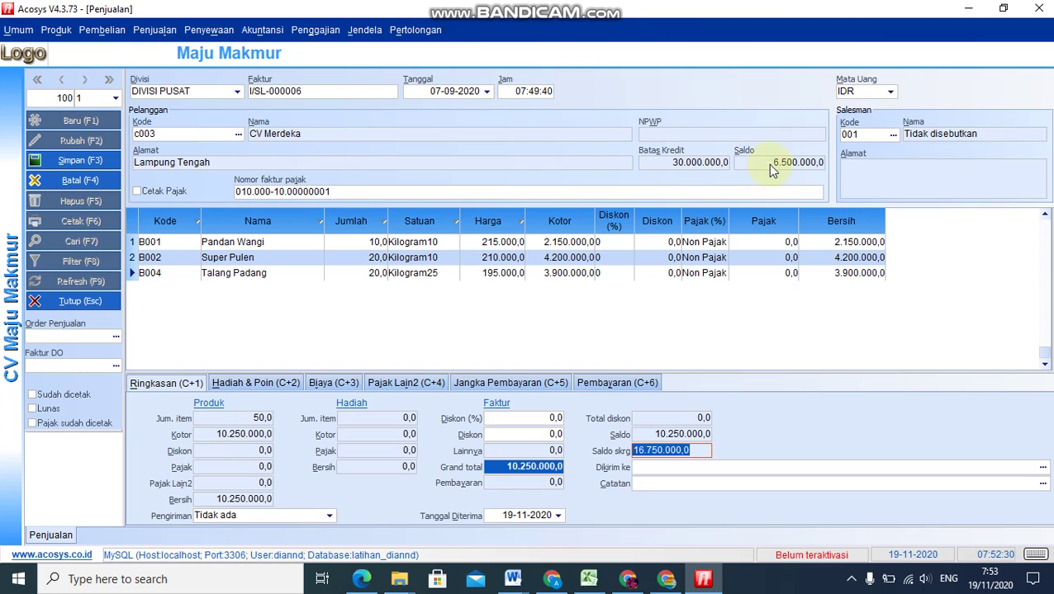
click(694, 454)
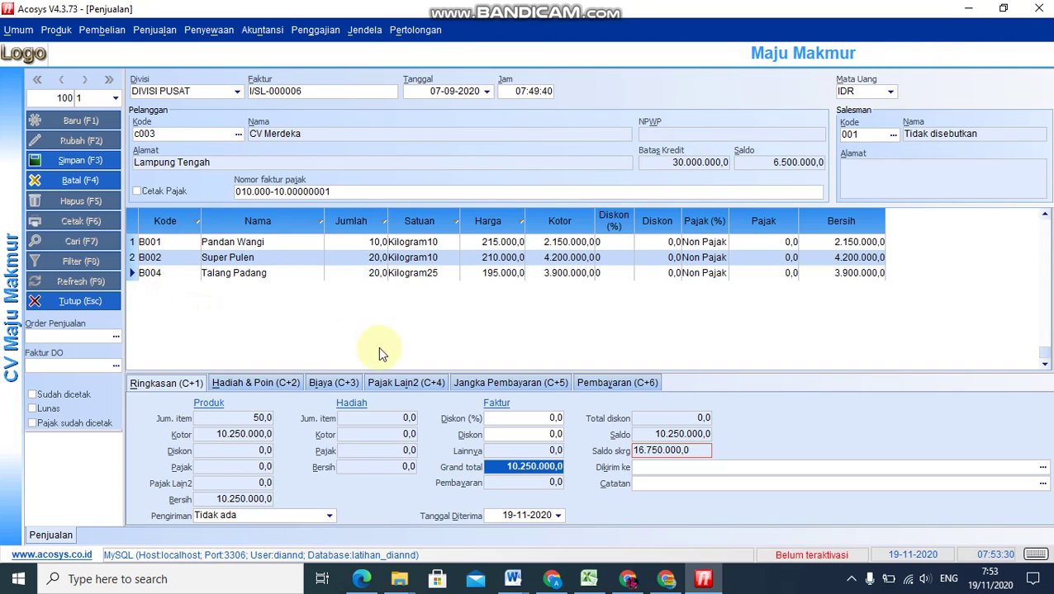
Check the invoice's payment entries, then save the CV Merdeka sales invoice.
click(605, 387)
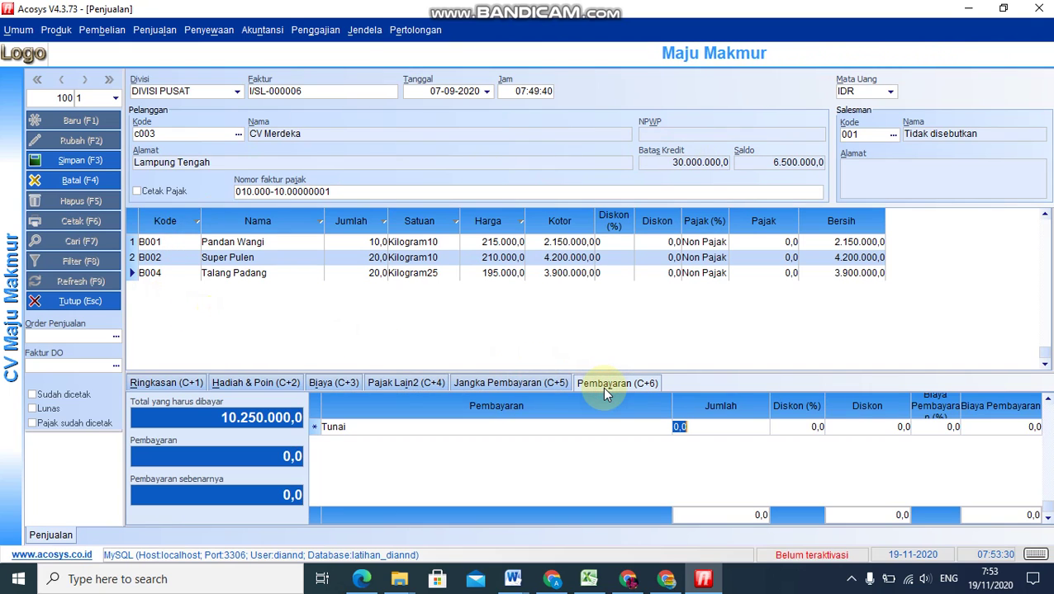
click(157, 385)
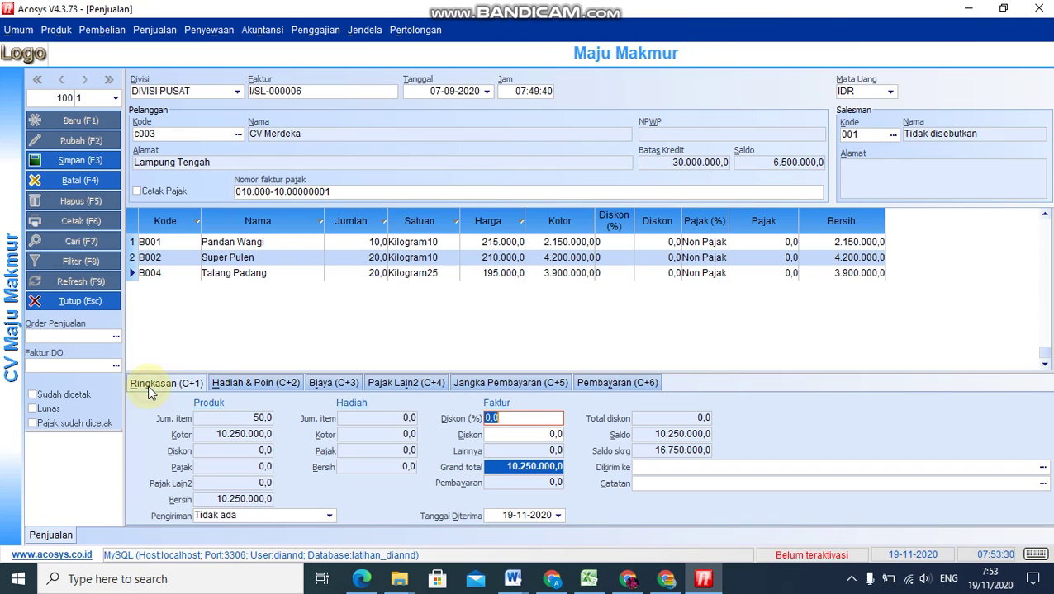
click(65, 162)
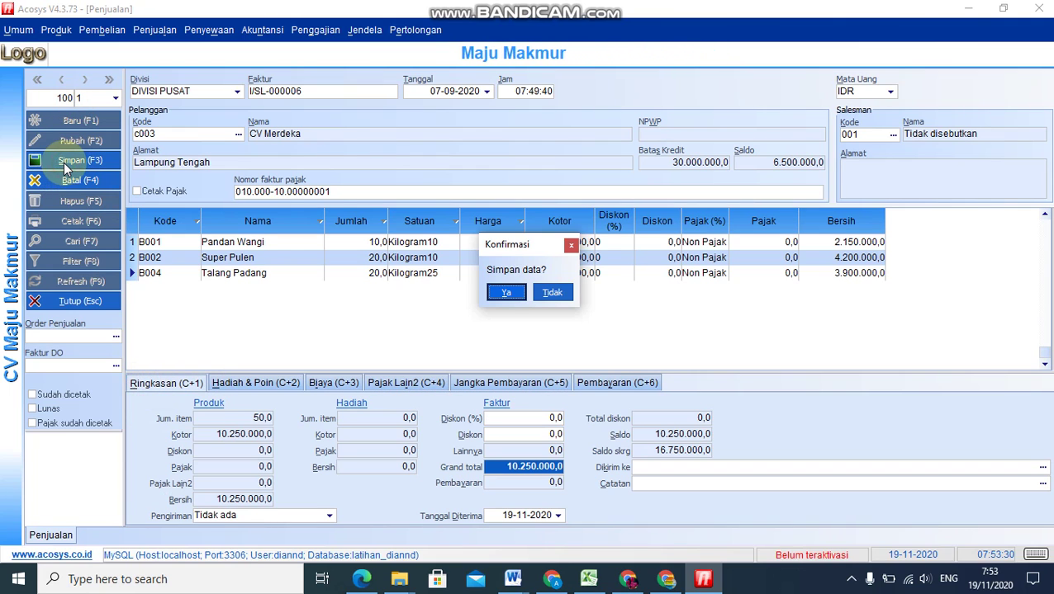
click(498, 290)
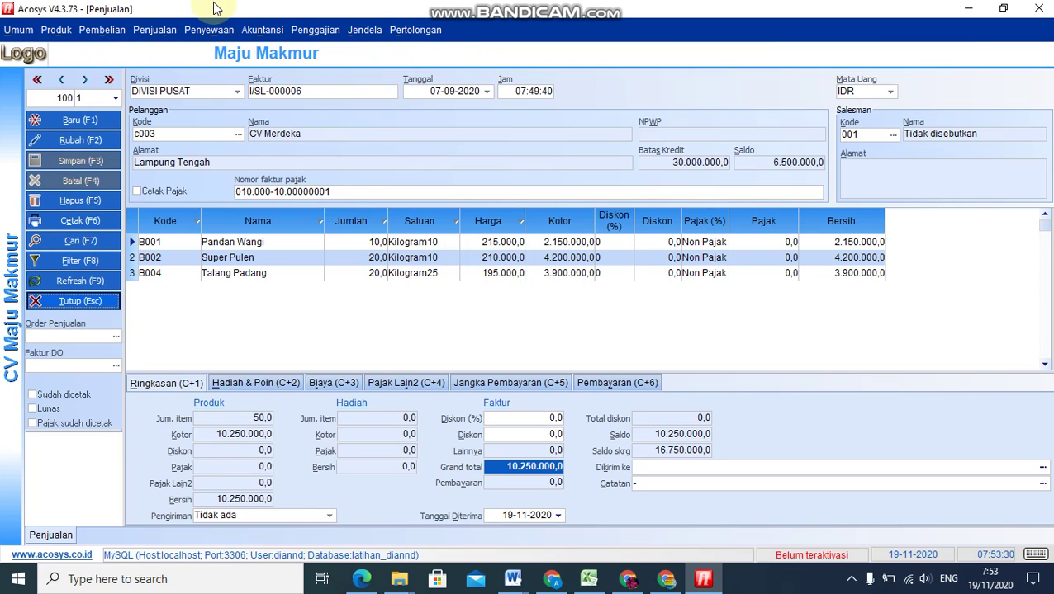
Generate the general journal report (Laporan Jurnal Umum) for the period 07-09-2020 to 07-09-2020.
click(262, 30)
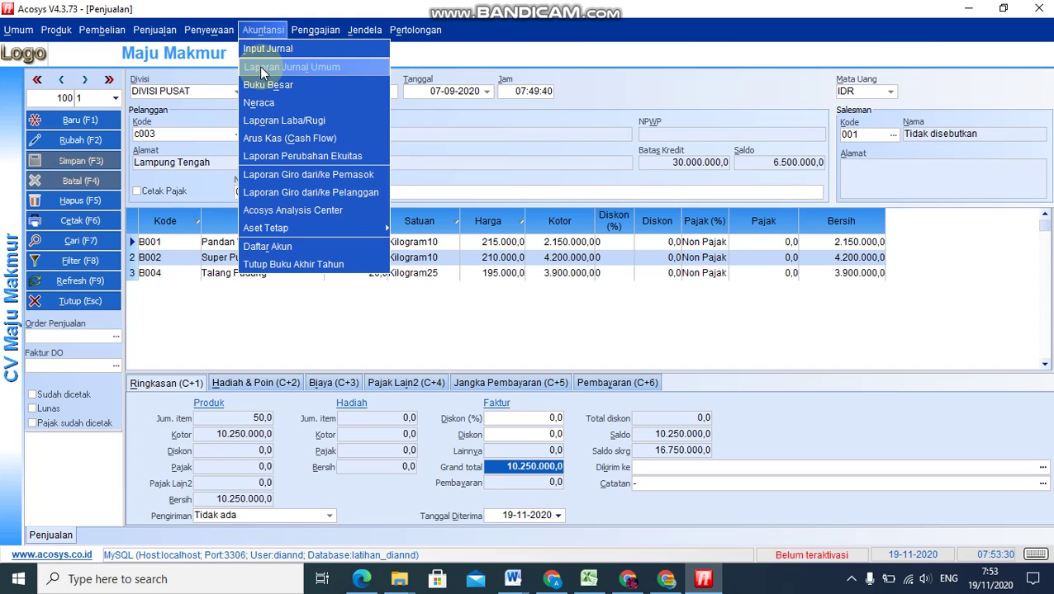
click(260, 68)
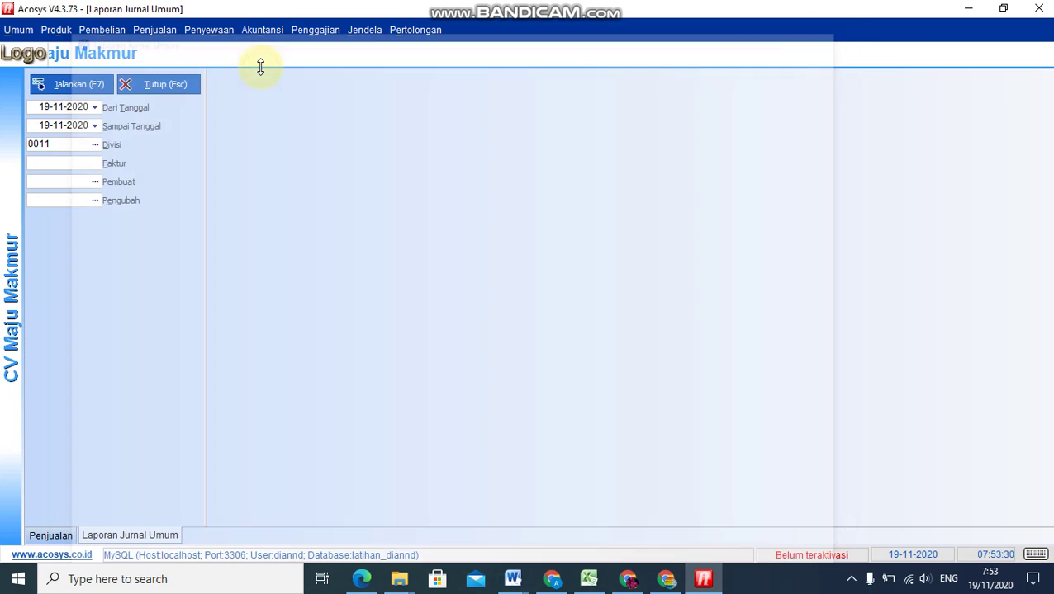
drag(85, 113, 69, 111)
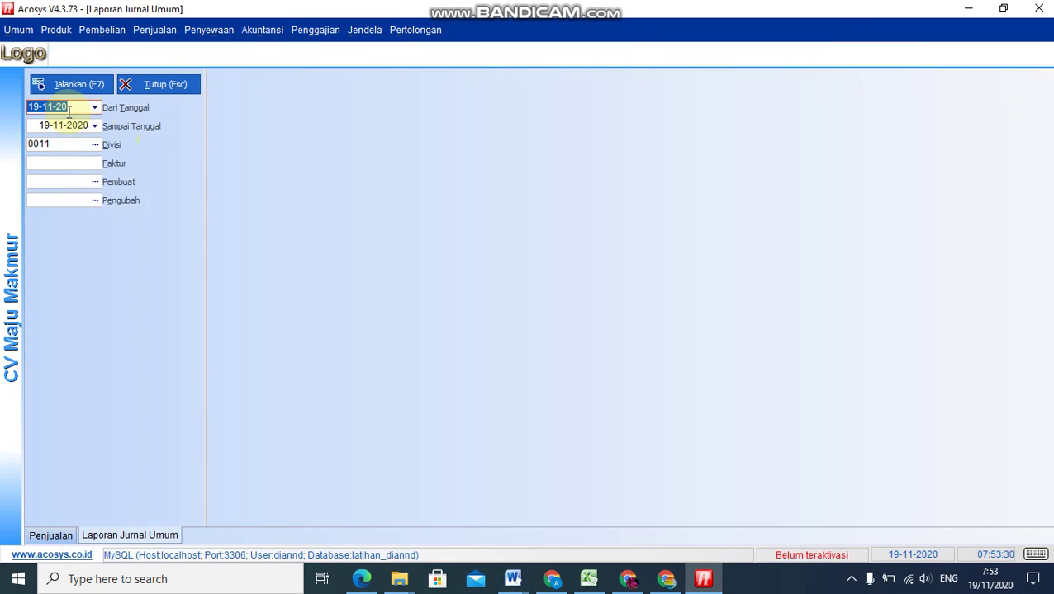
text(07-09-2)
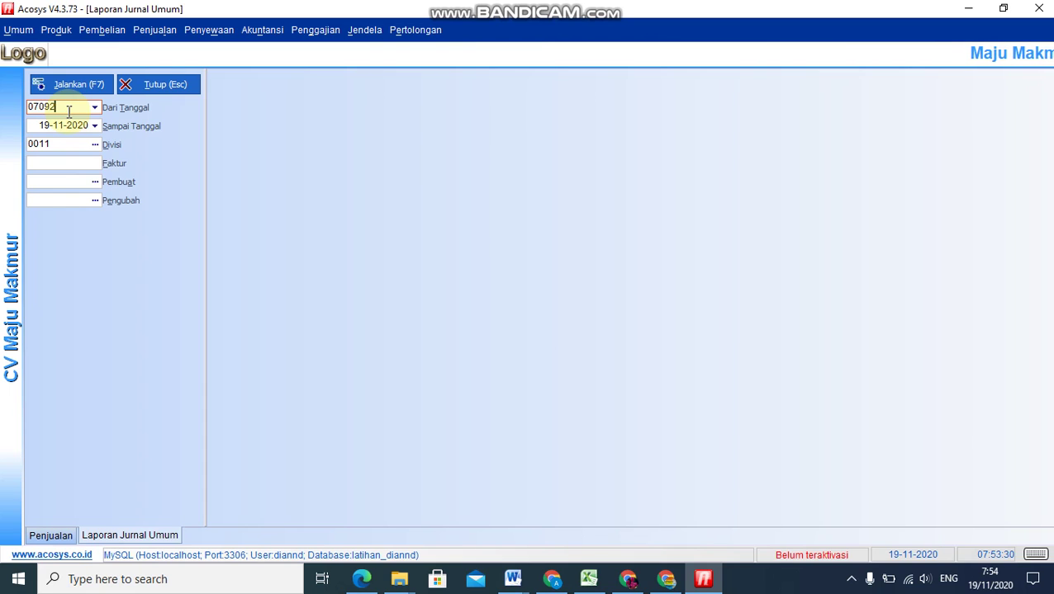
text(020)
key(Tab)
text(07)
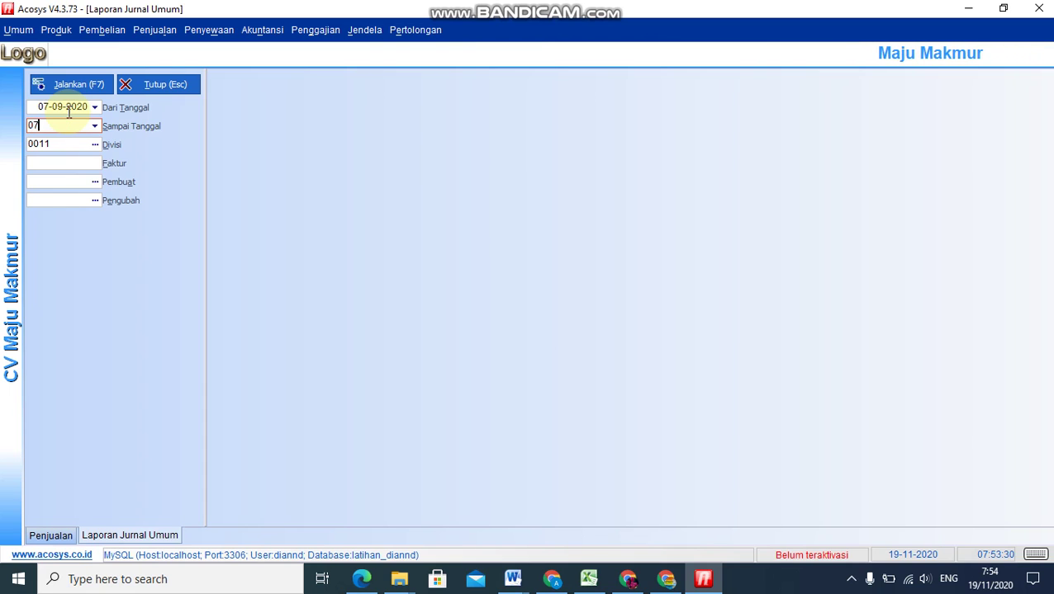
text(-09-2020)
key(Tab)
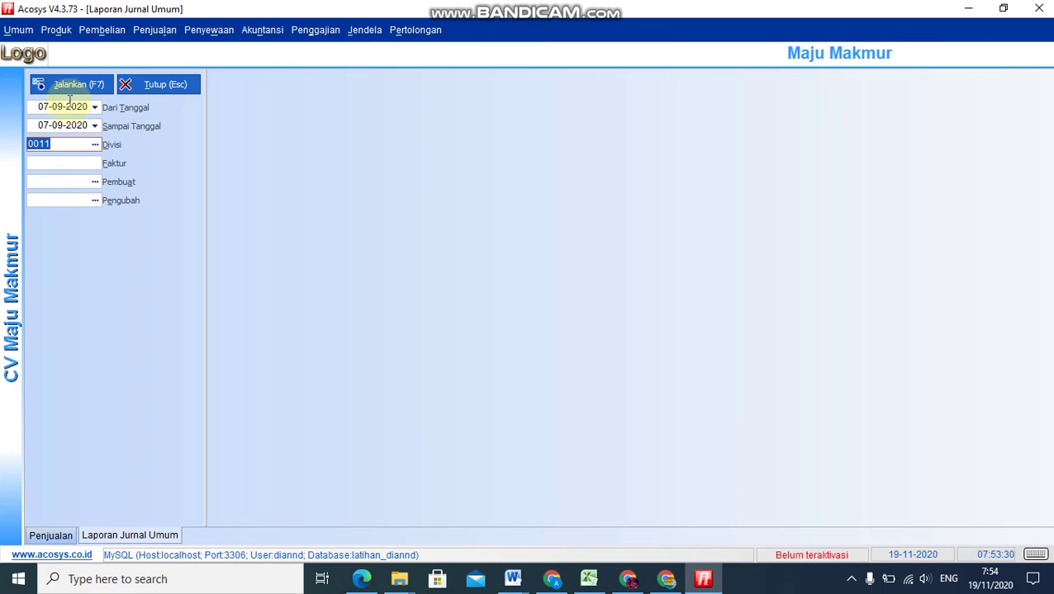
click(70, 91)
click(629, 255)
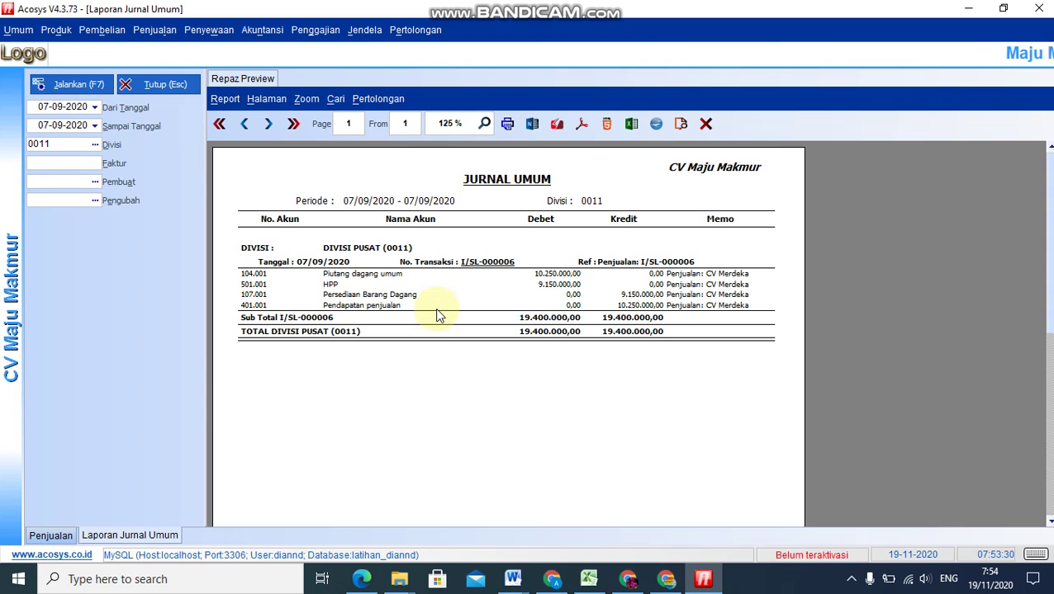
Return to the sales form and start a new invoice dated 08-09-2020.
click(55, 535)
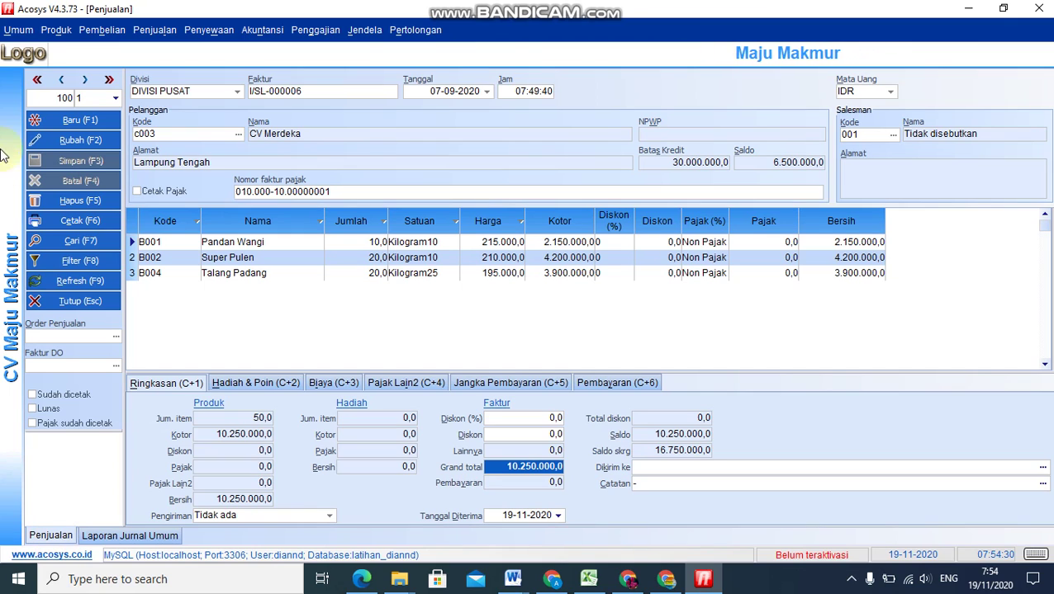
click(67, 124)
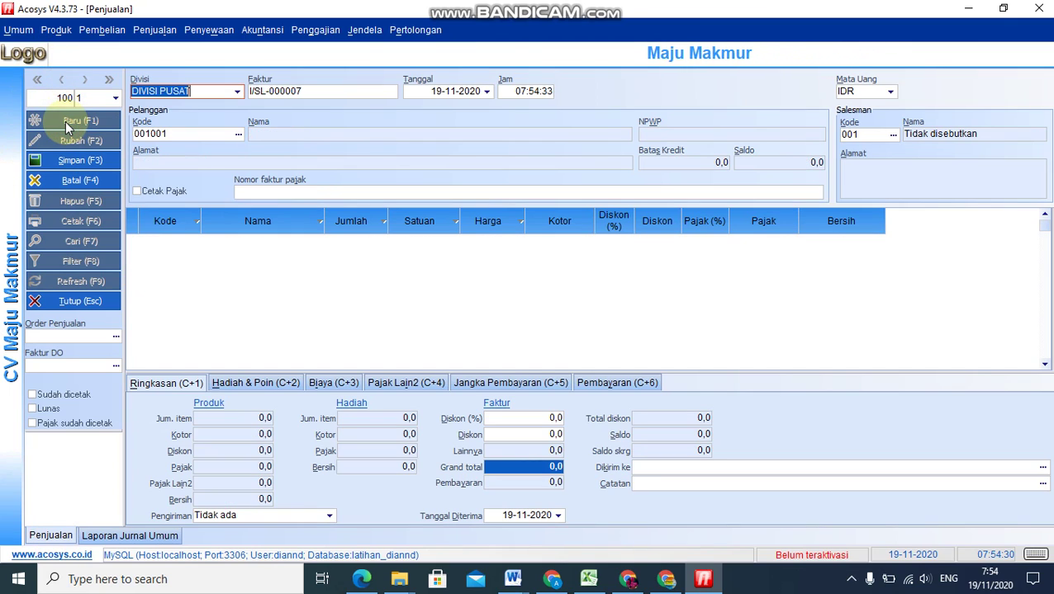
click(407, 91)
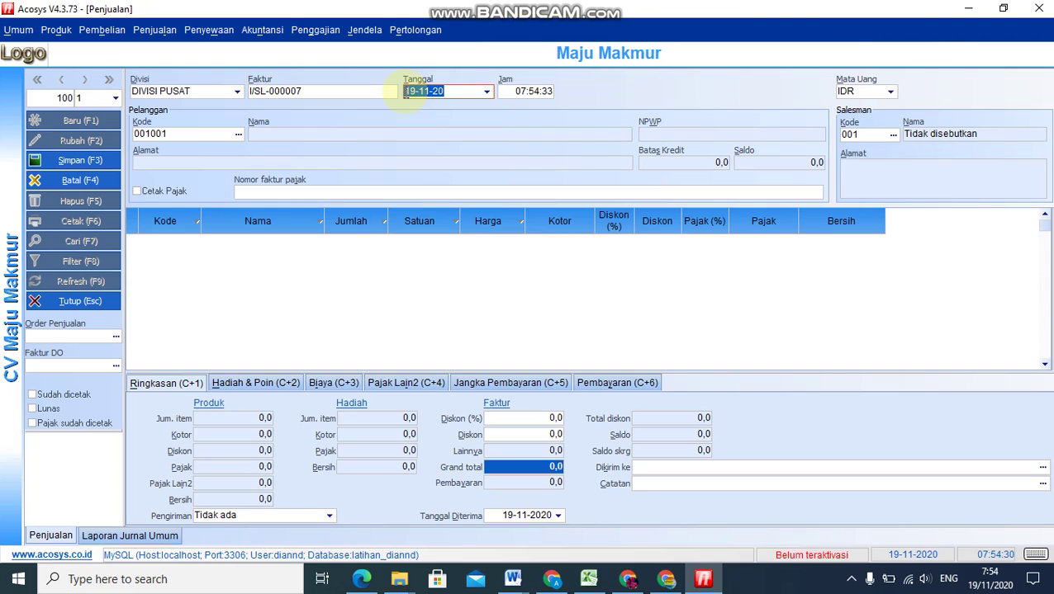
text(08-09-)
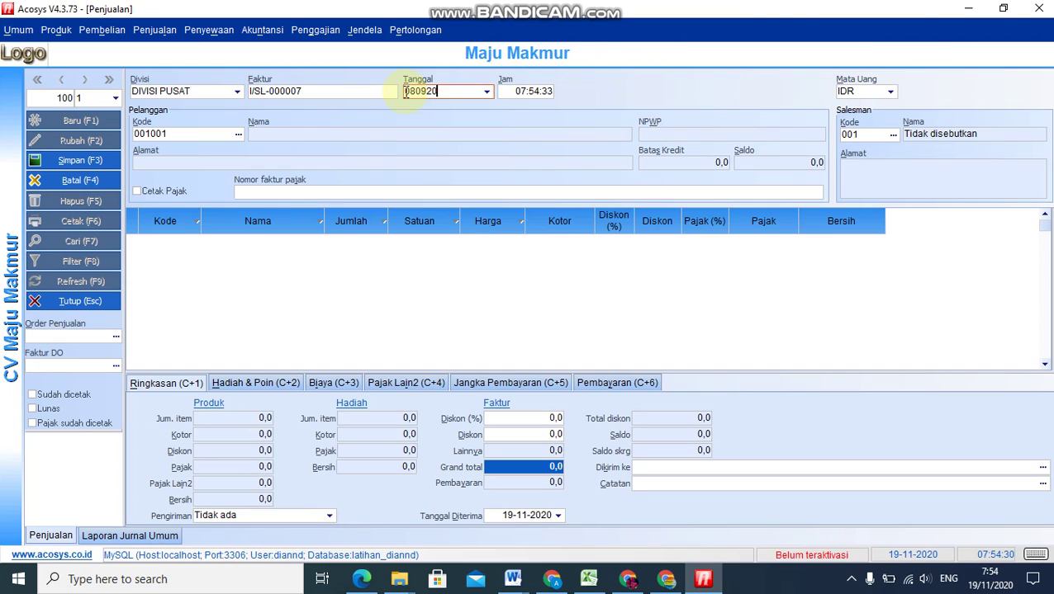
text(20)
key(Tab)
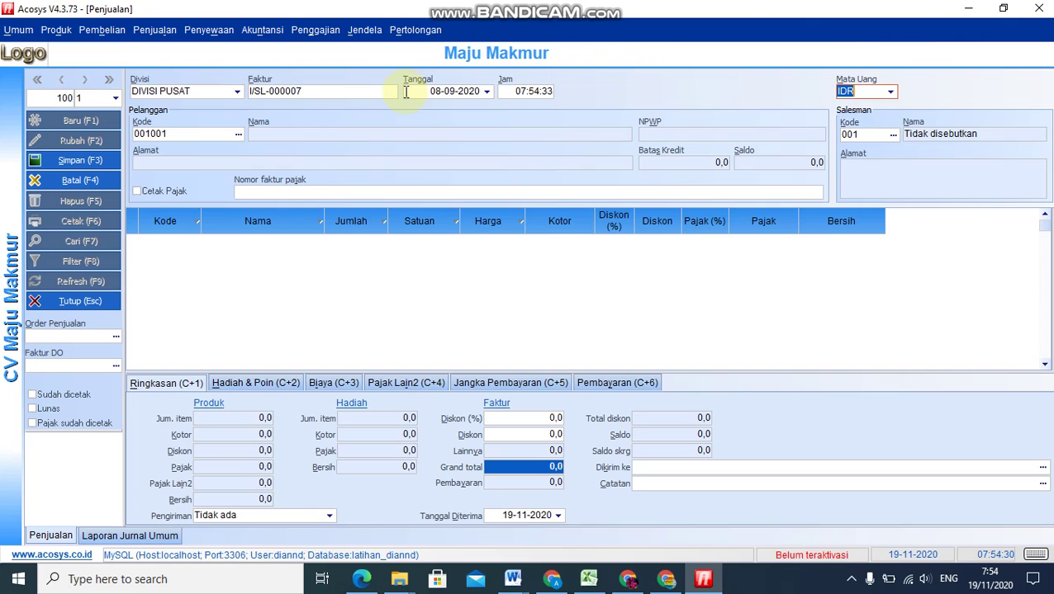
Set the new invoice's customer to c001 Umum from the customer search.
click(238, 137)
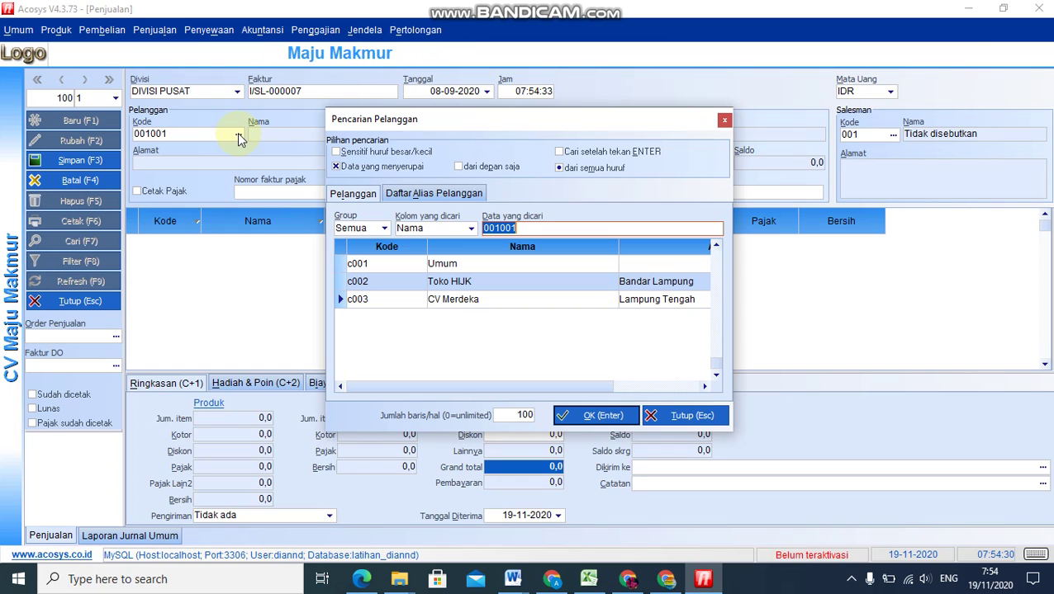
click(444, 265)
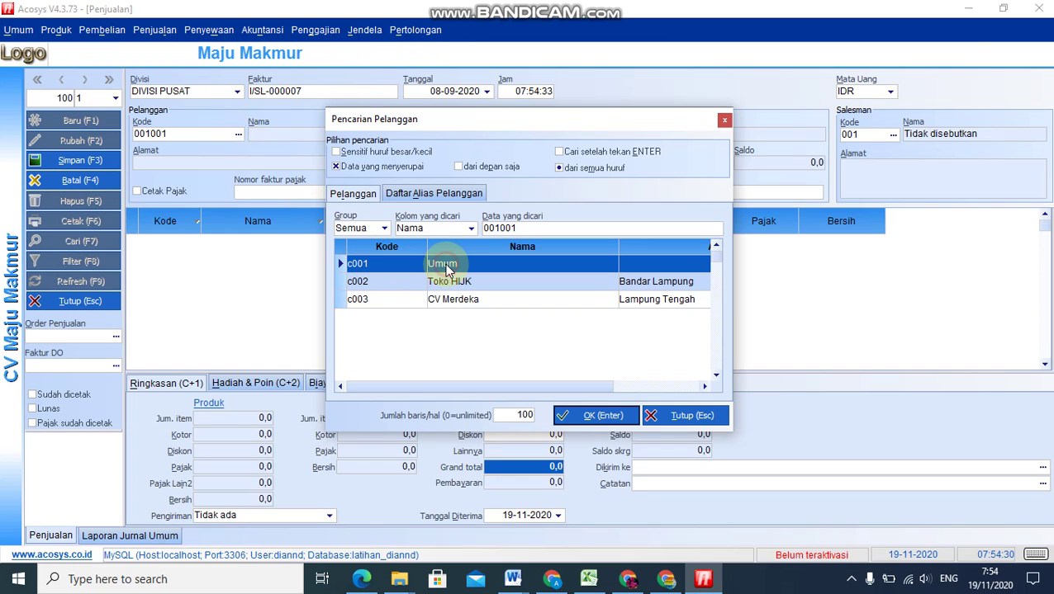
click(567, 420)
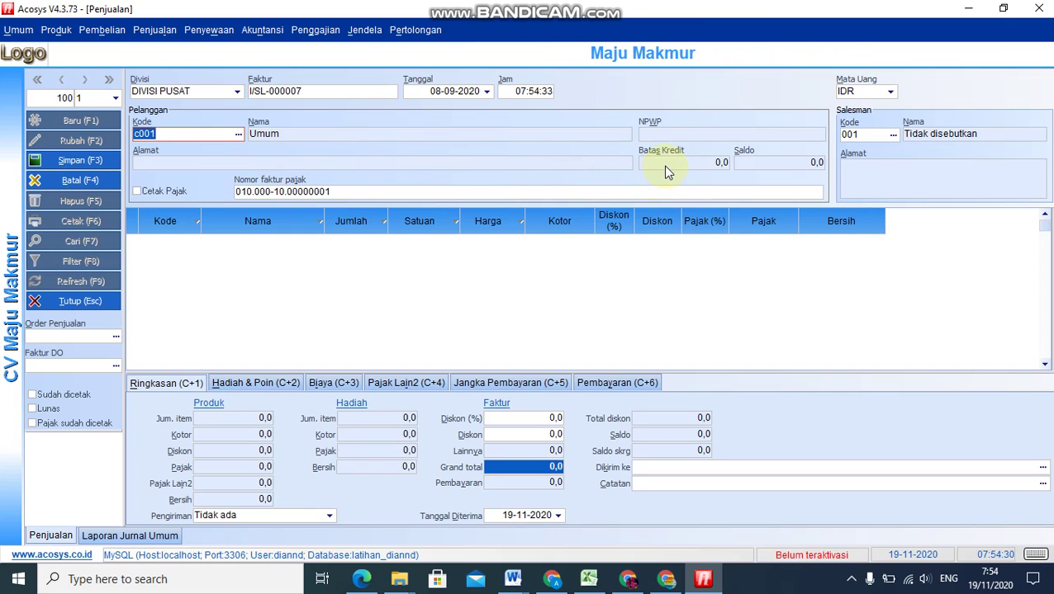
Add product B004 Talang Padang from the product search as the new invoice's first line.
click(178, 242)
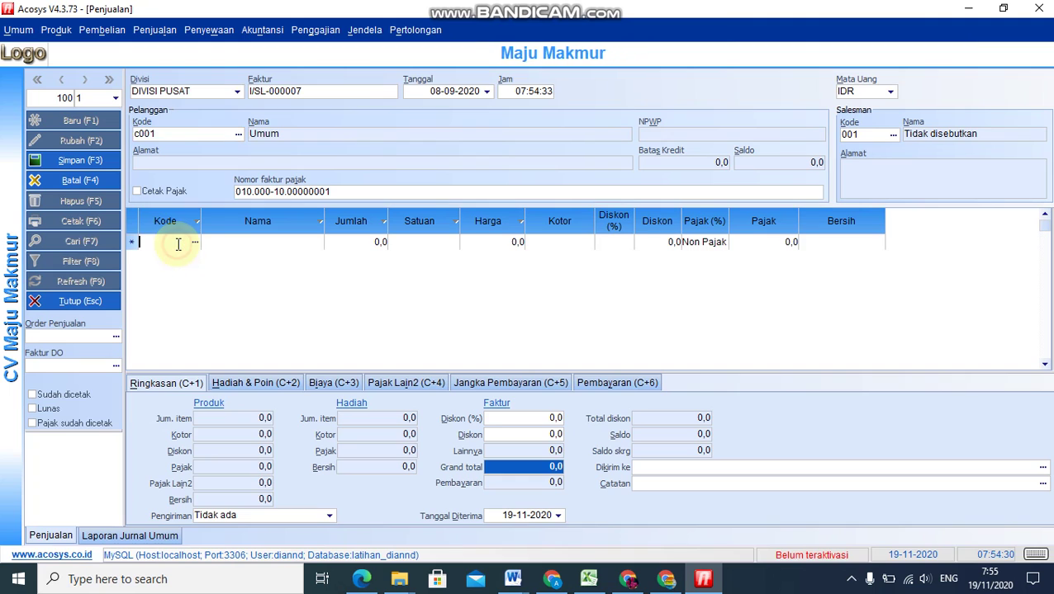
click(195, 241)
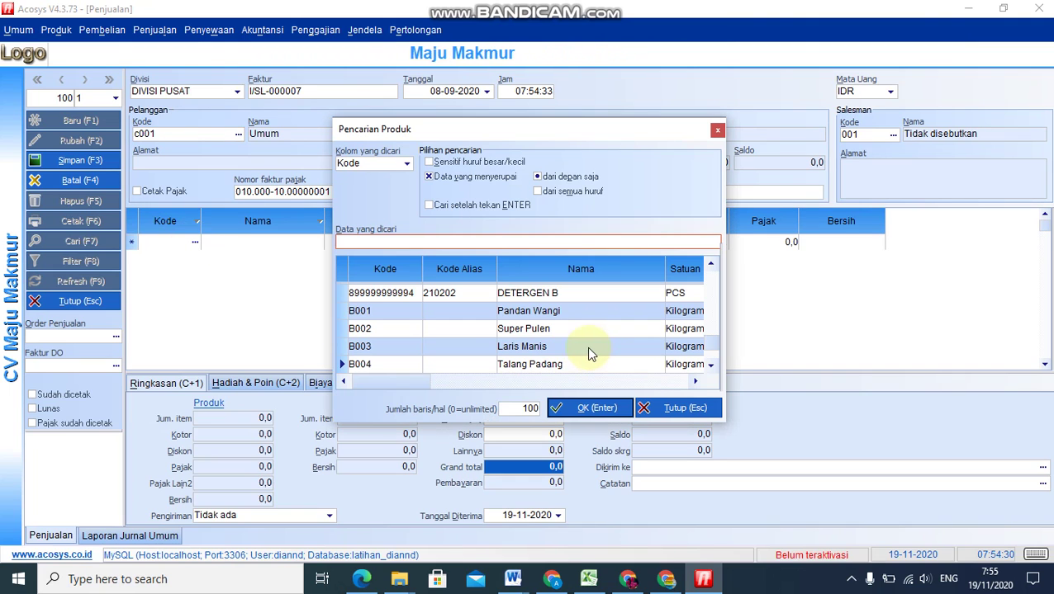
click(577, 364)
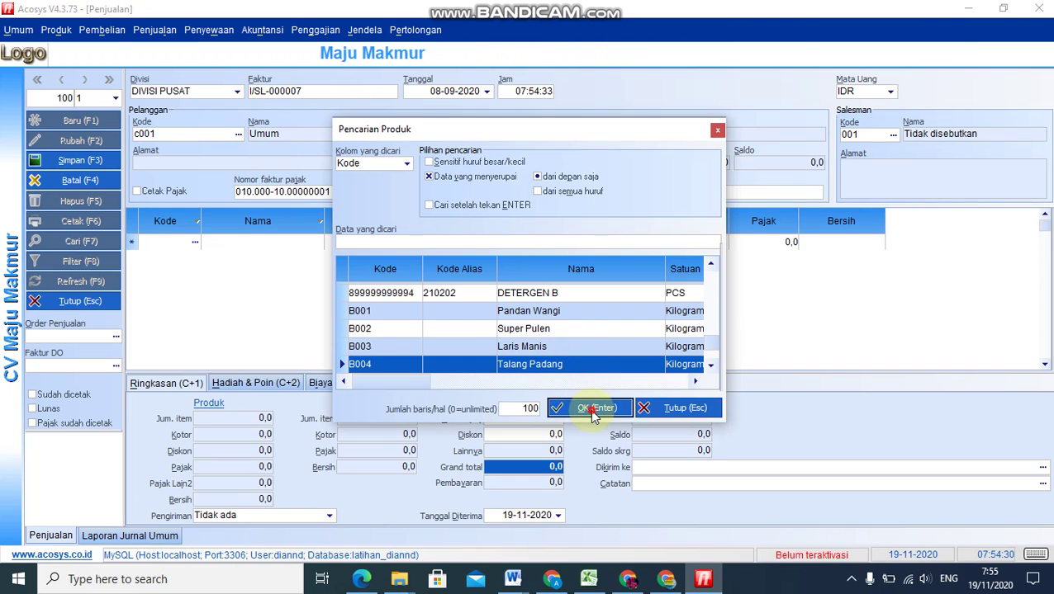
click(587, 408)
Set the Talang Padang line's quantity to 2 on the Umum invoice.
click(331, 242)
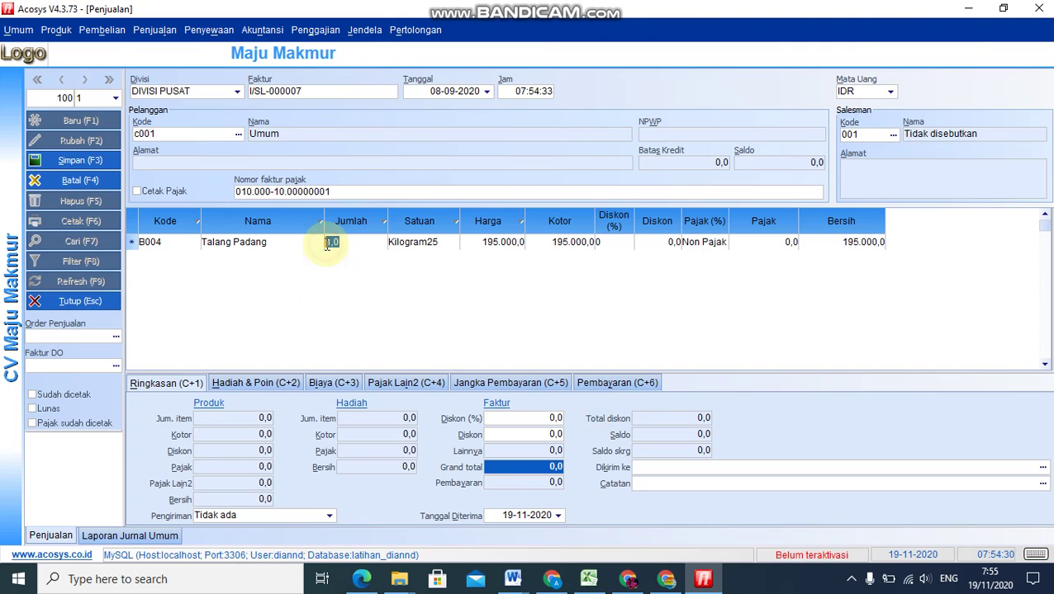
text(2)
key(Return)
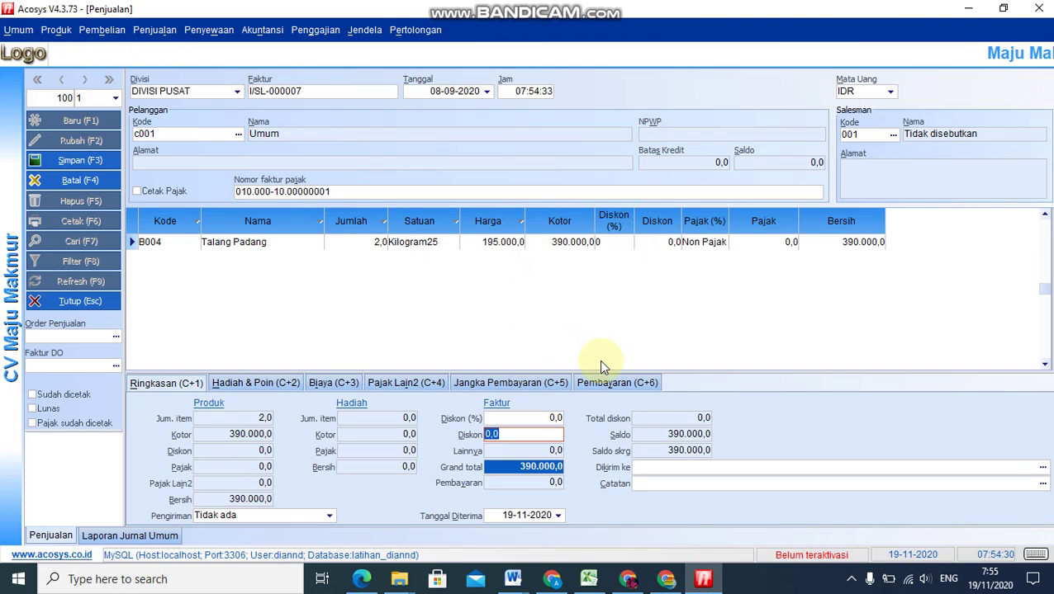
Open the Umum invoice's payment details and choose Bank A as the payment method.
click(608, 388)
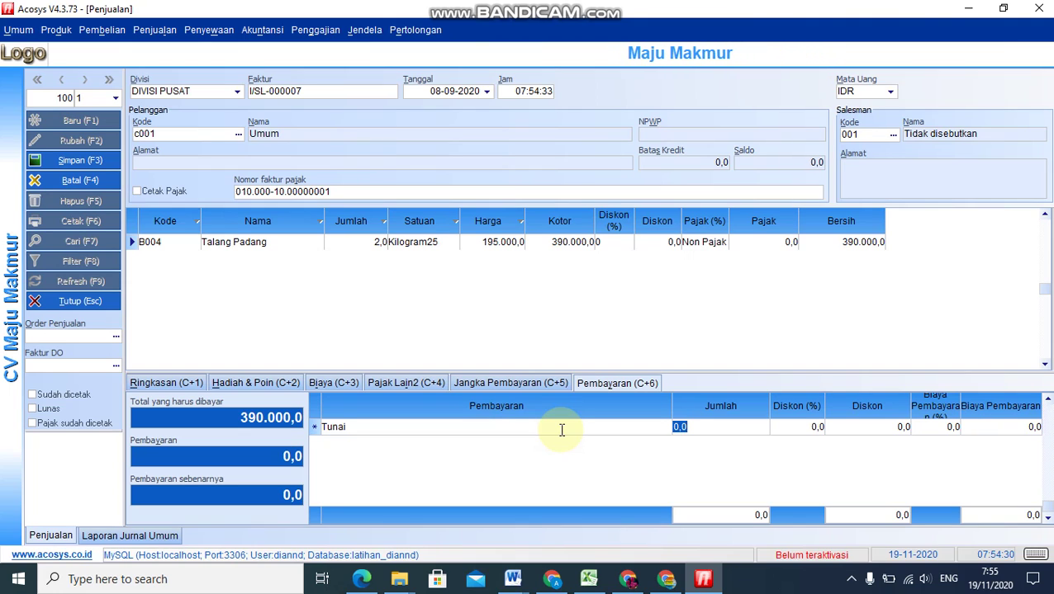
click(562, 430)
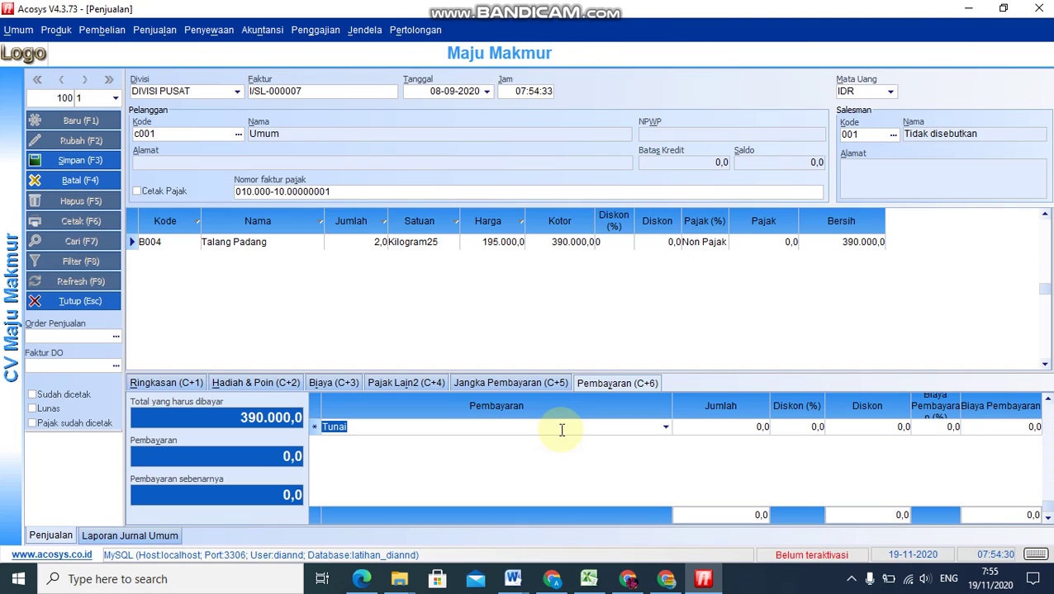
click(665, 427)
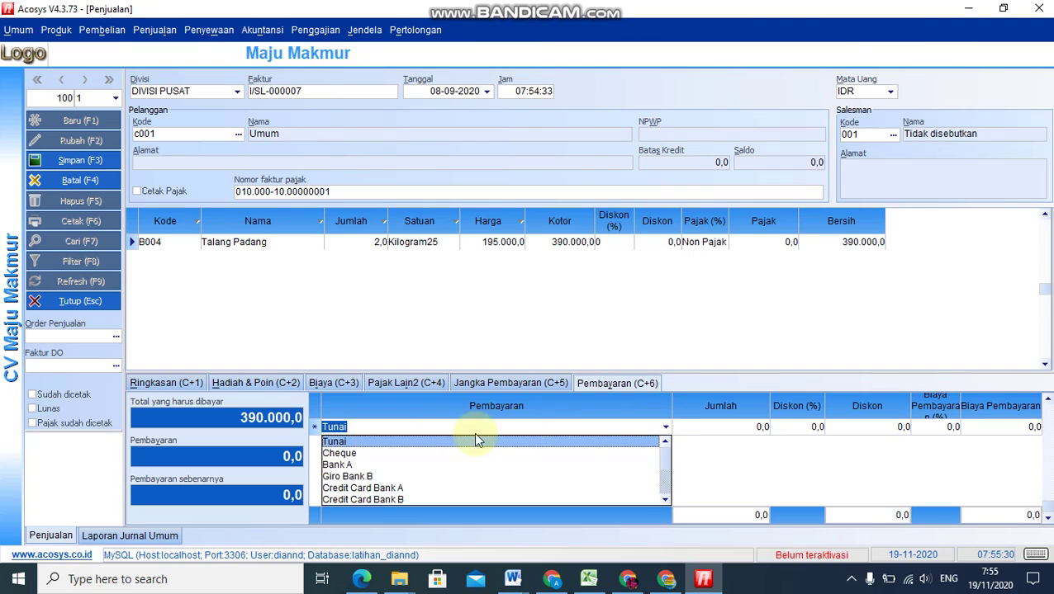
click(358, 468)
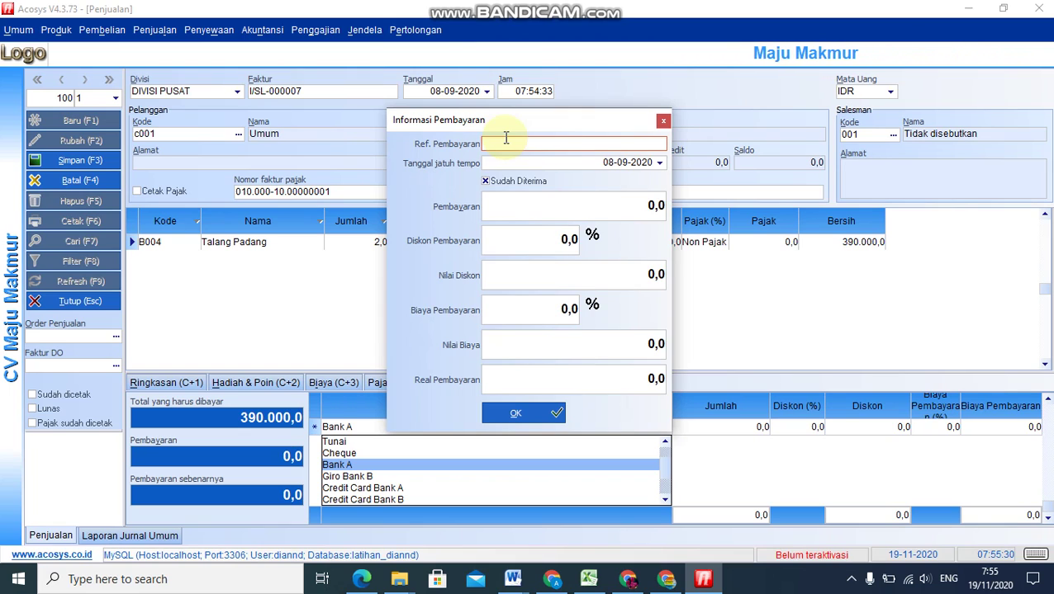
Enter payment reference 1234 and a payment amount of 390000 in the Bank A payment information and accept it.
text(1234)
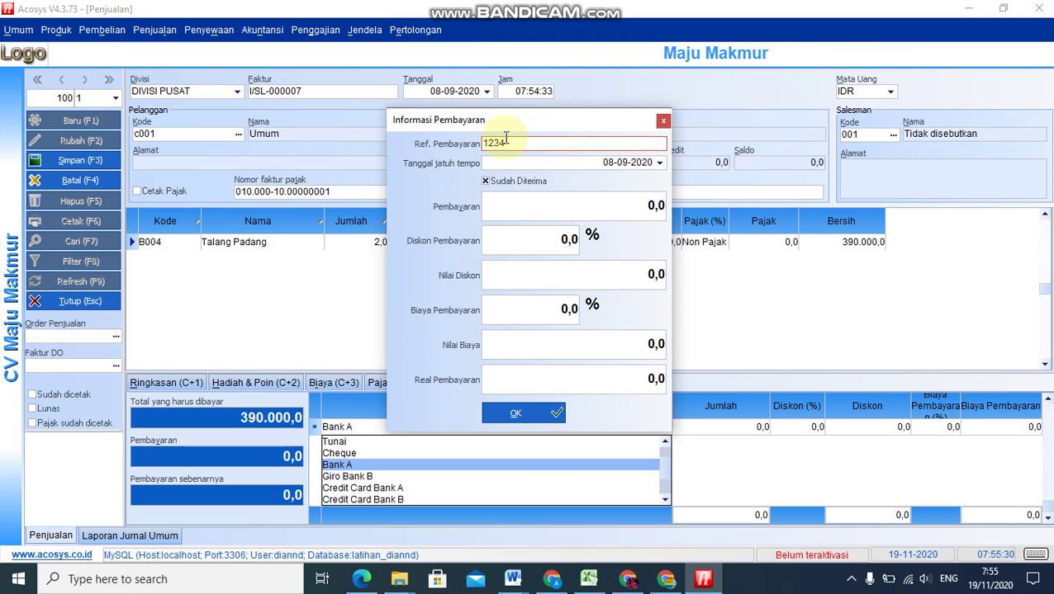
click(513, 213)
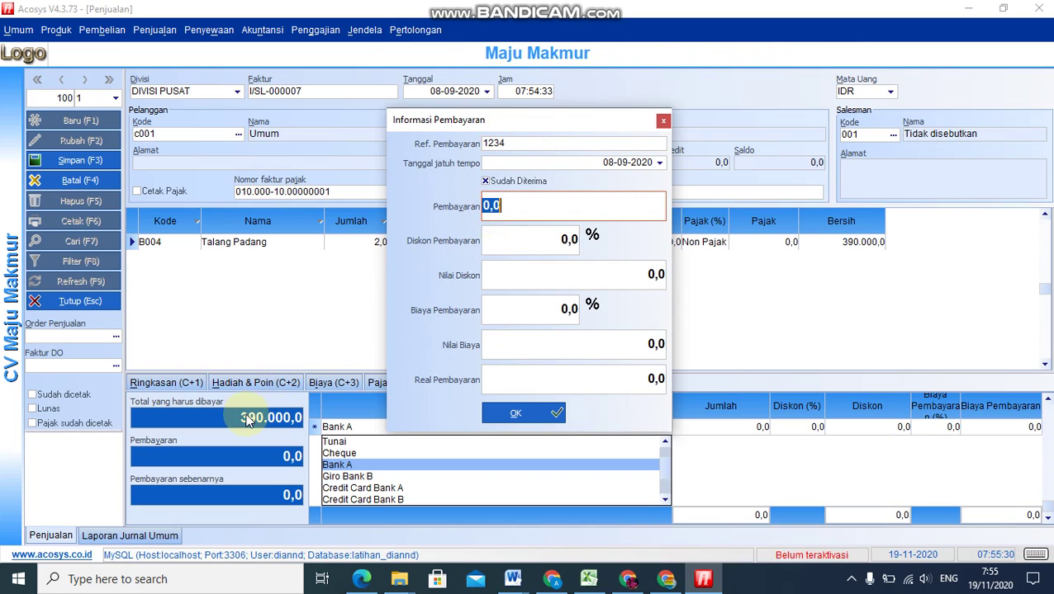
text(390000)
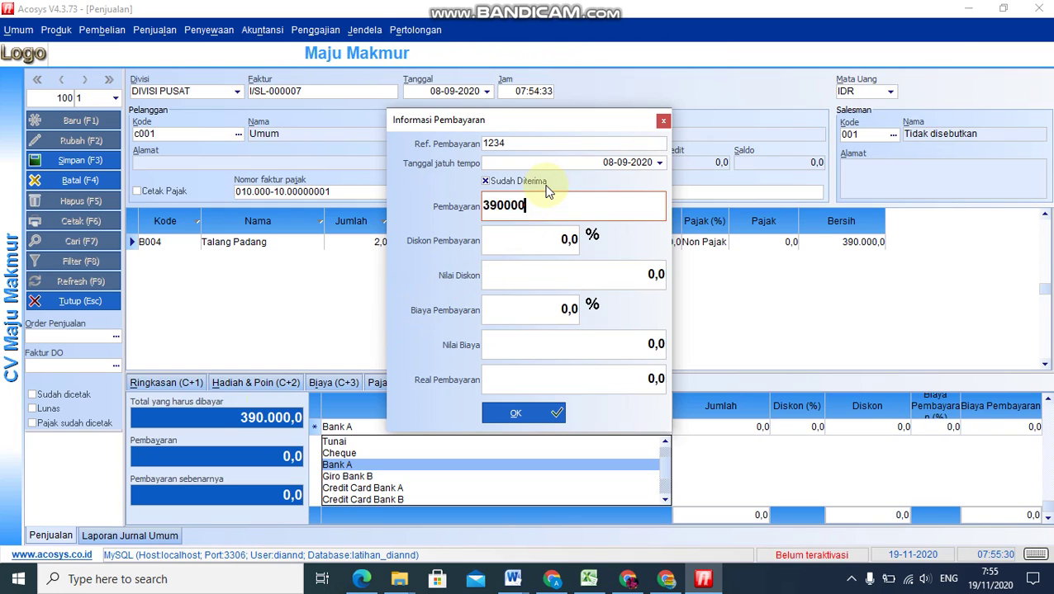
key(Tab)
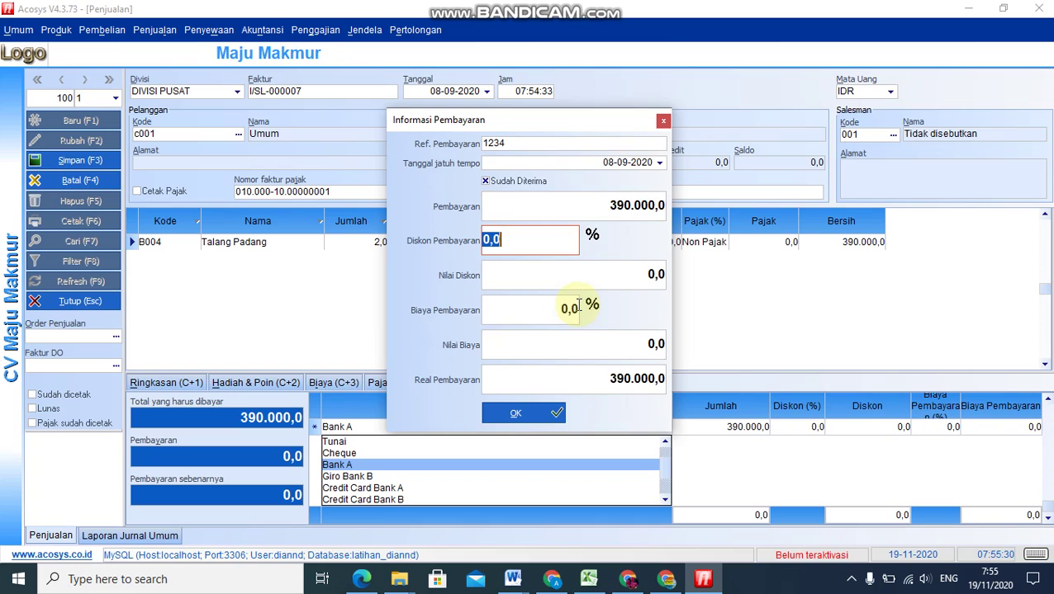
click(512, 414)
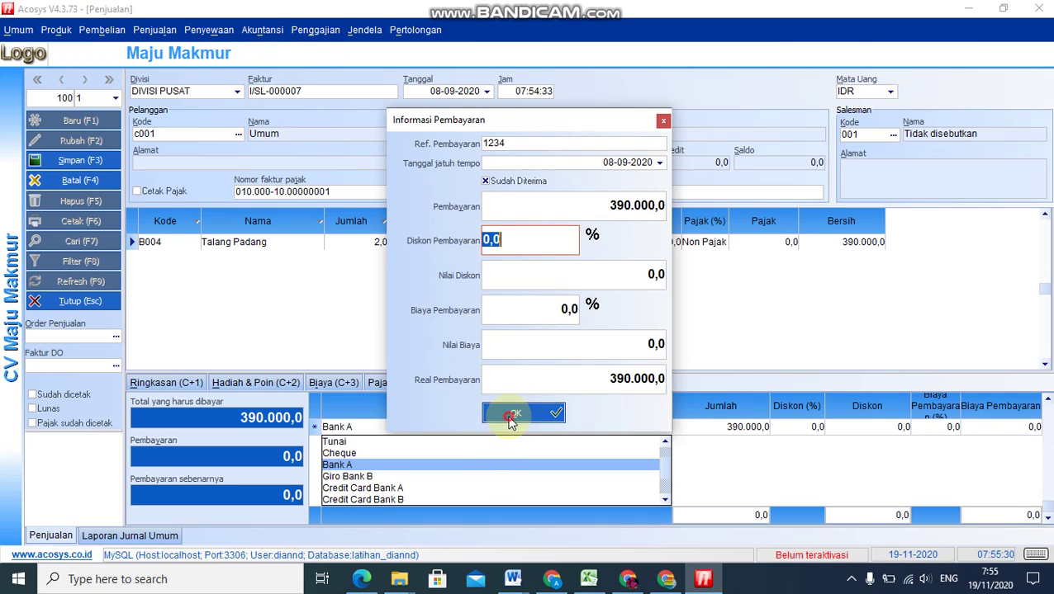
Commit the Bank A payment line and save the Umum invoice.
click(719, 432)
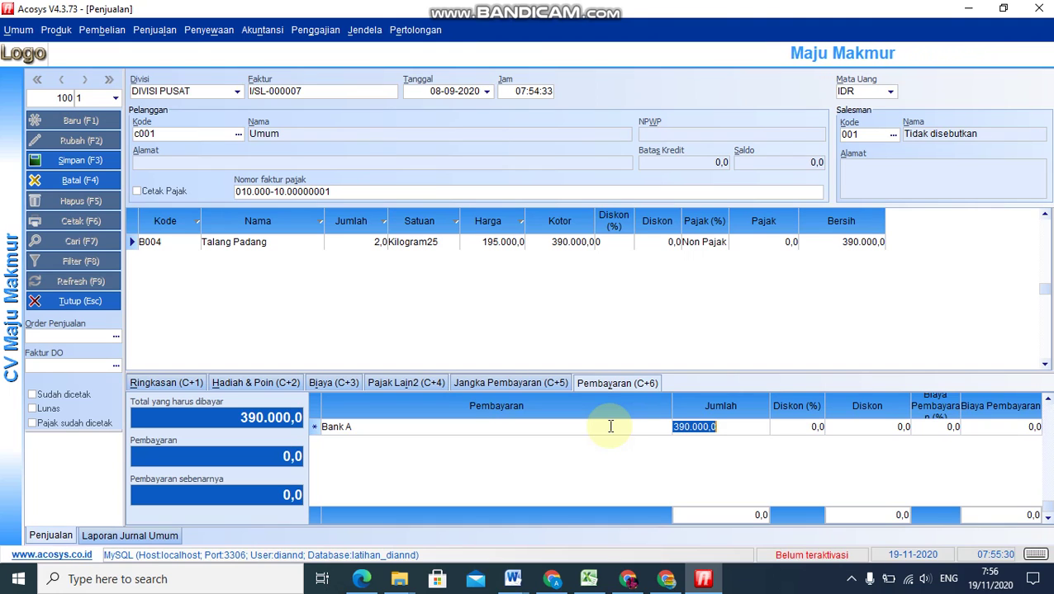
click(610, 426)
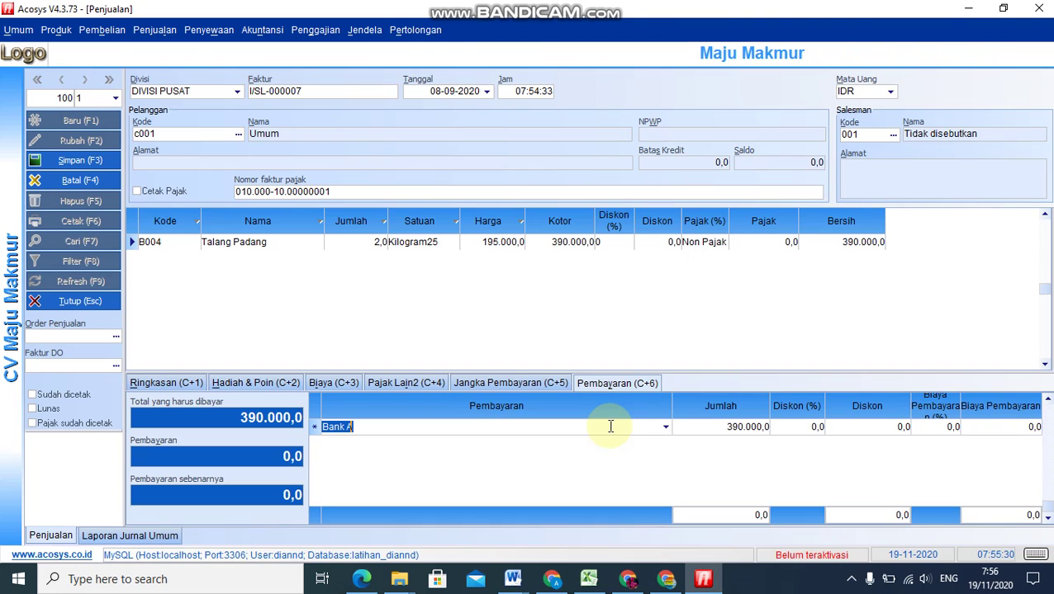
key(Down)
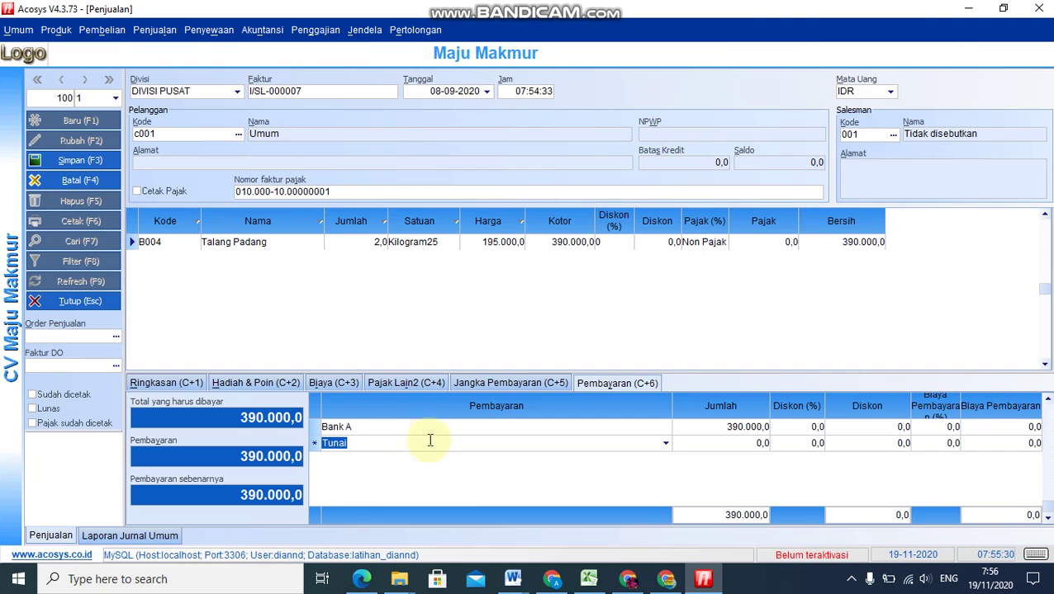
click(74, 163)
click(511, 292)
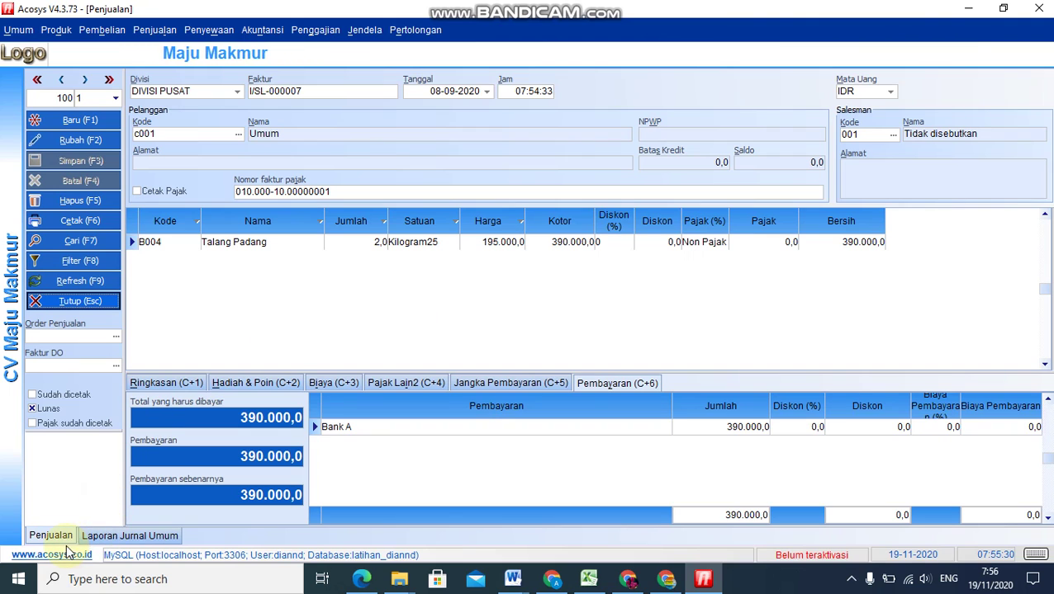
Set the general journal report's end date to 08-09-2020 and run it as an on-screen preview.
click(93, 537)
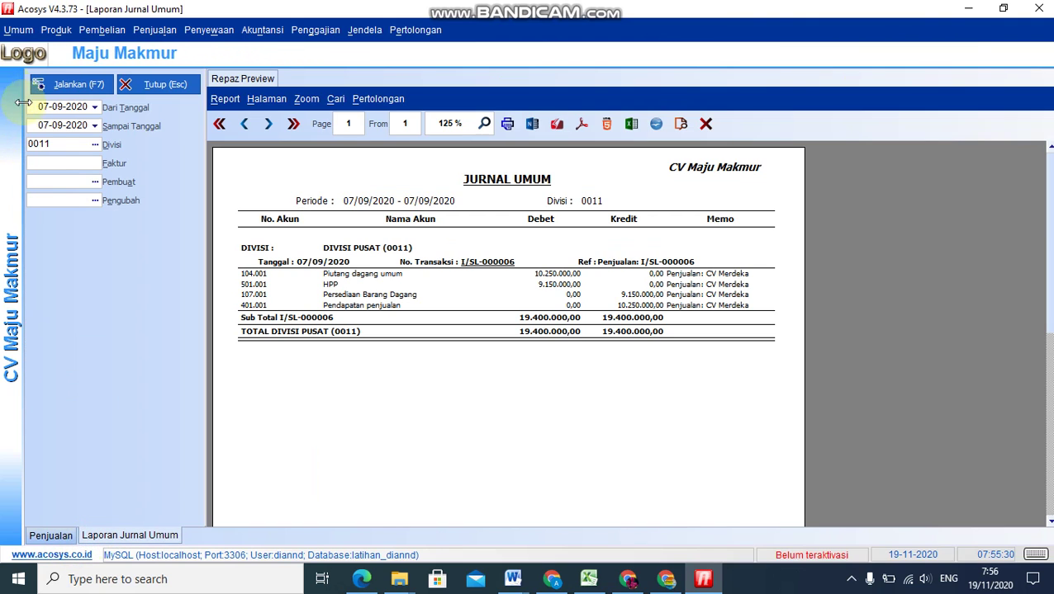
click(30, 132)
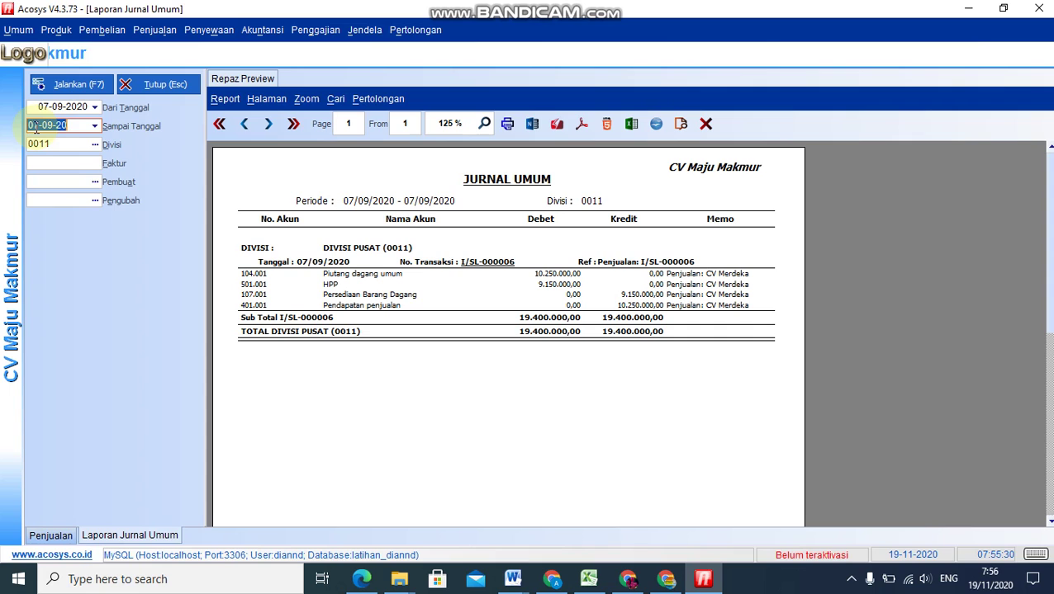
text(080920)
key(Tab)
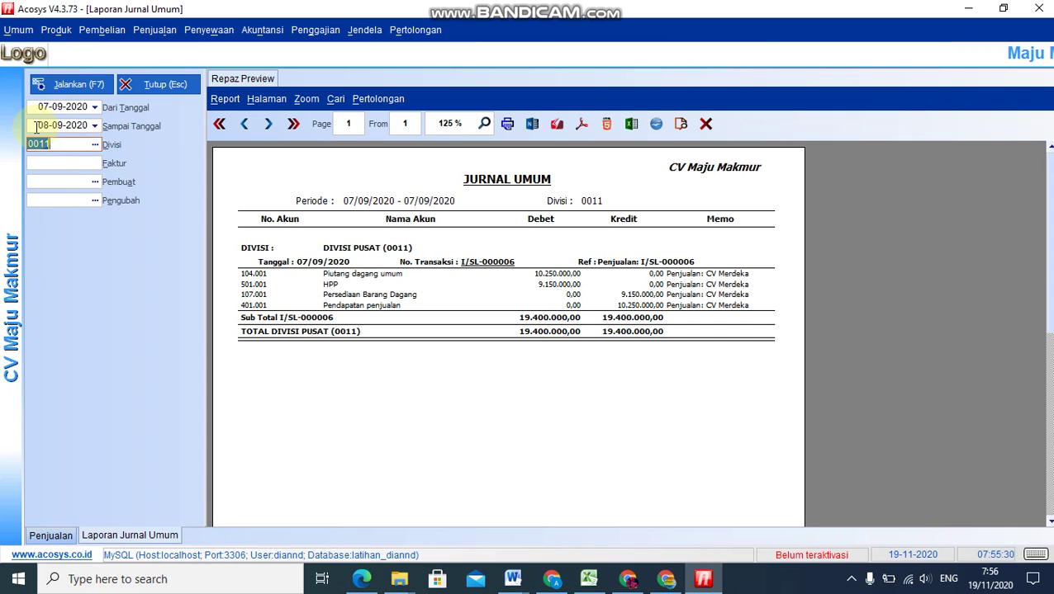
click(83, 89)
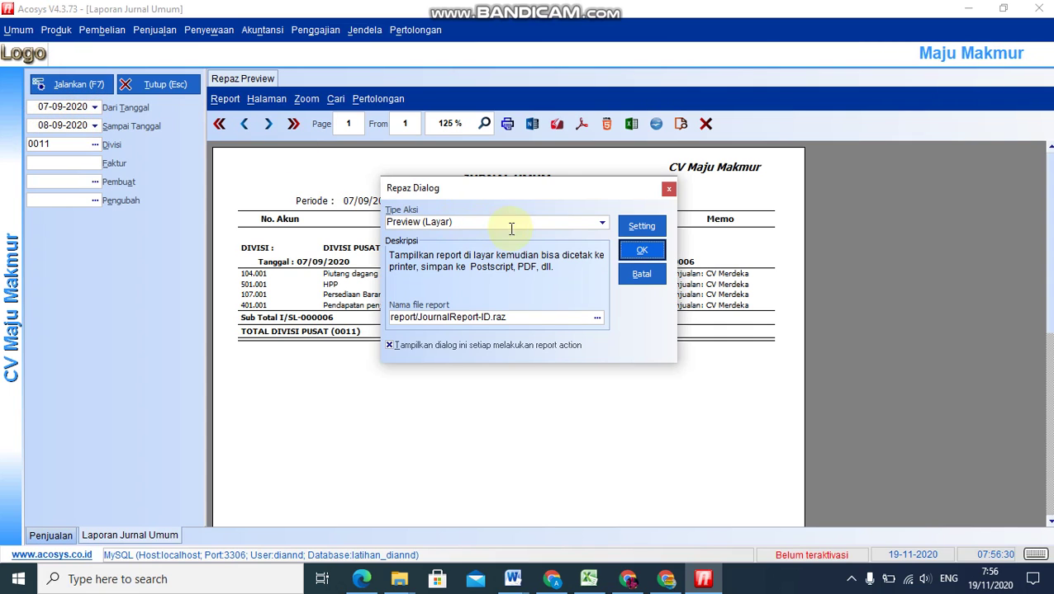
click(625, 251)
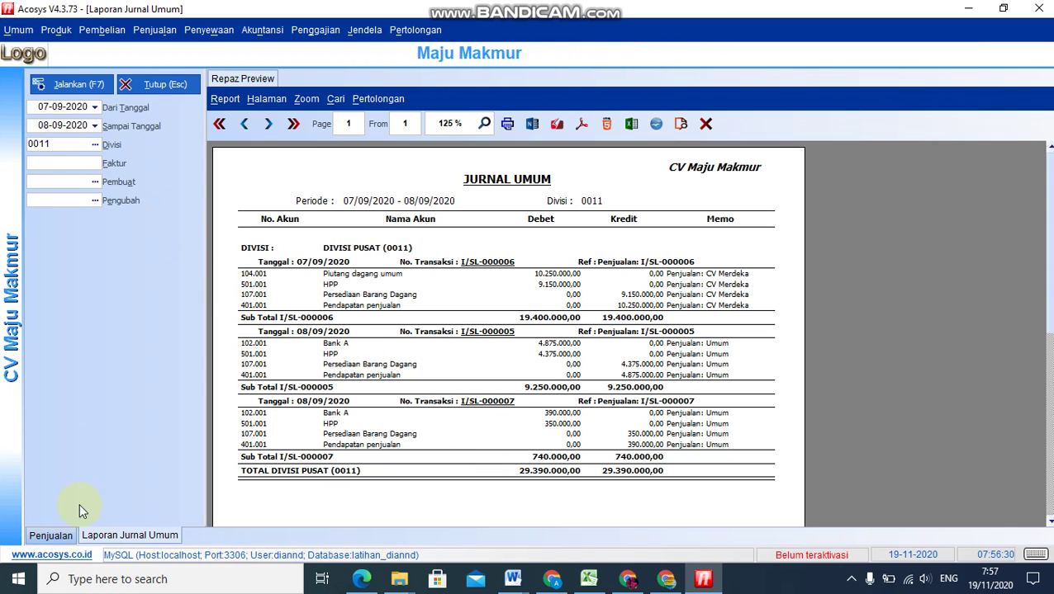
Return to the sales form and browse the saved invoices to the CV Merdeka invoice dated 07-09-2020.
click(64, 538)
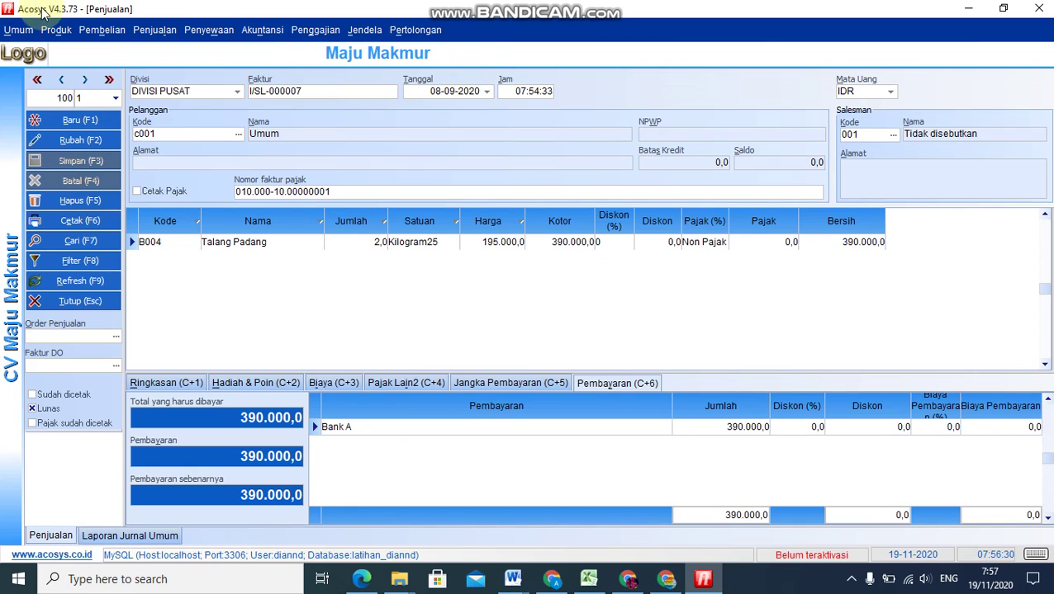
click(84, 82)
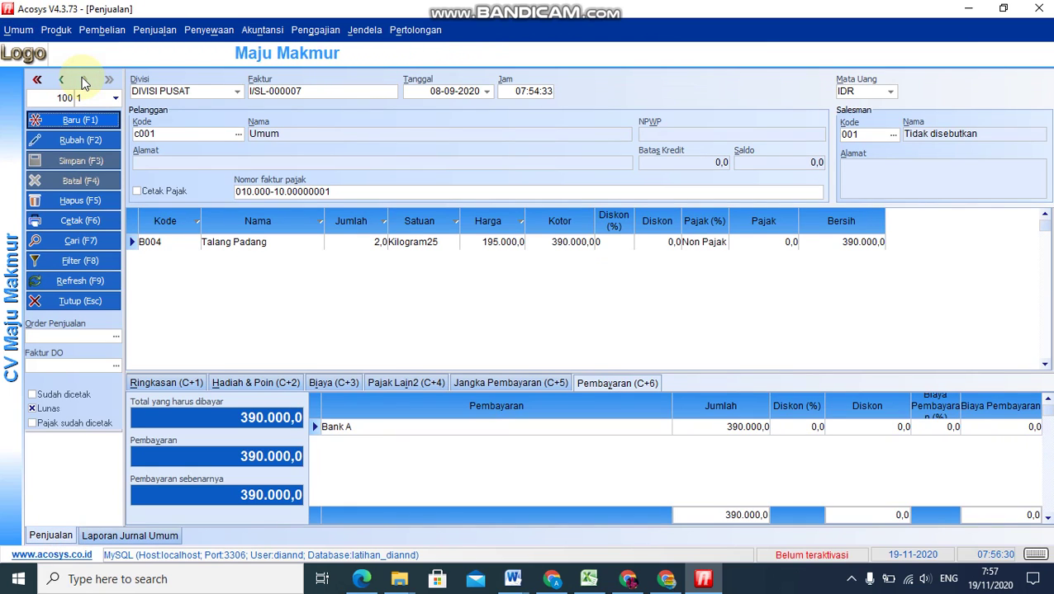
click(62, 81)
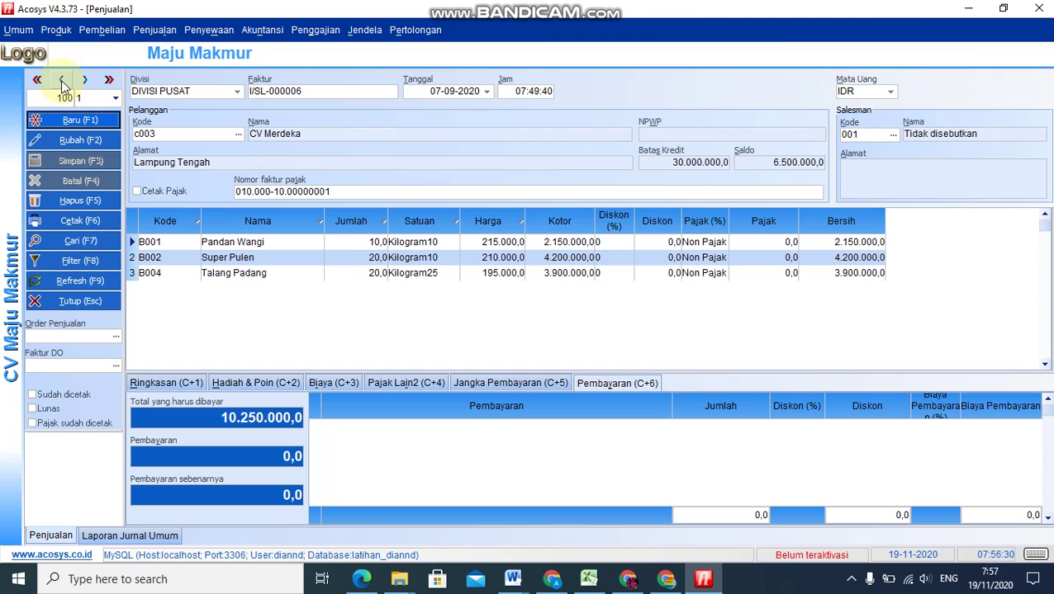
click(62, 81)
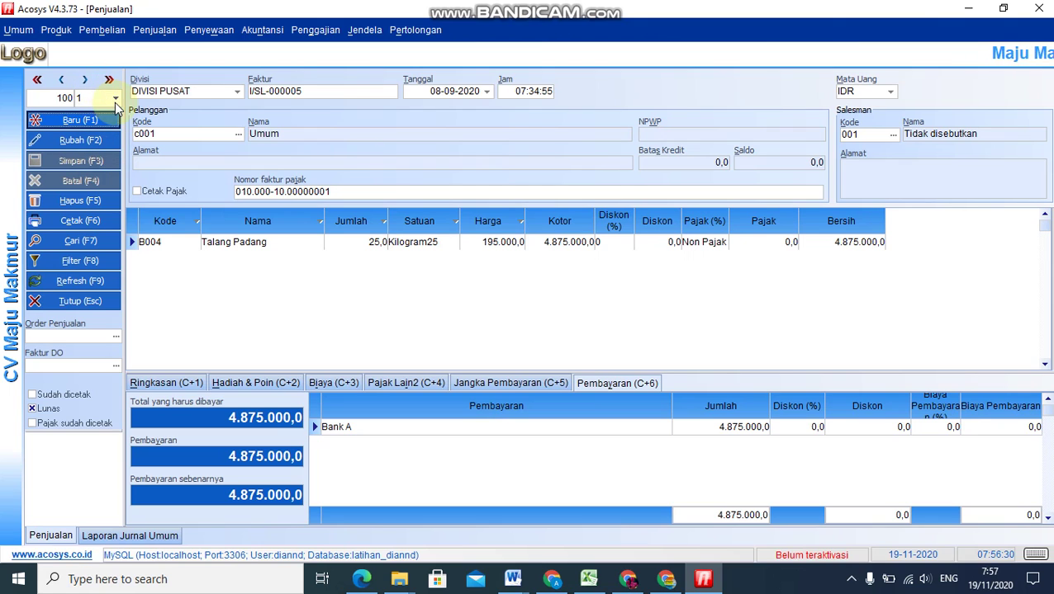
click(86, 81)
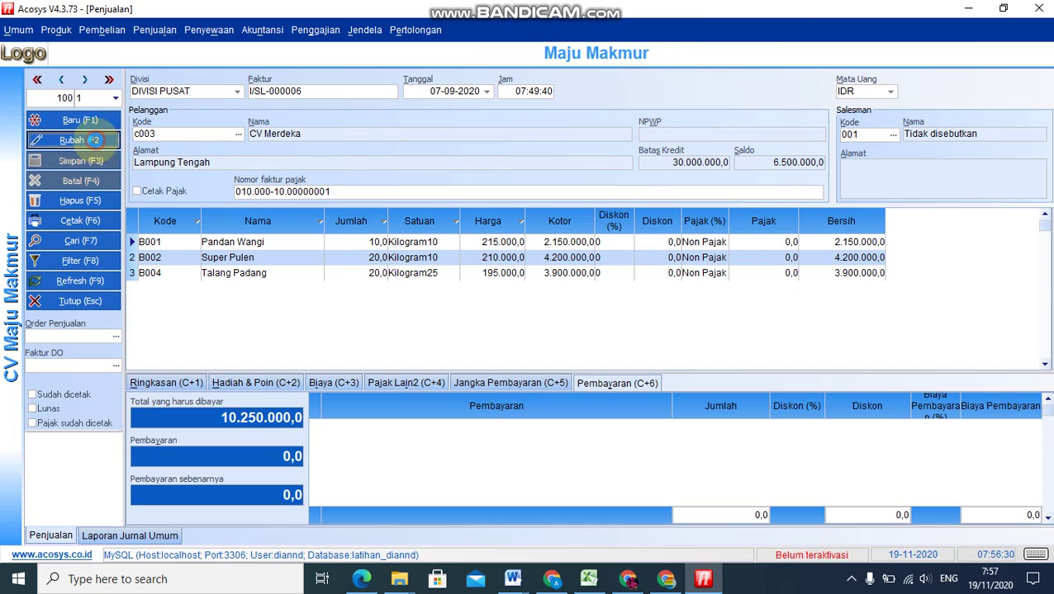
Edit the CV Merdeka invoice, setting the Pandan Wangi quantity to 15, and save it.
click(82, 140)
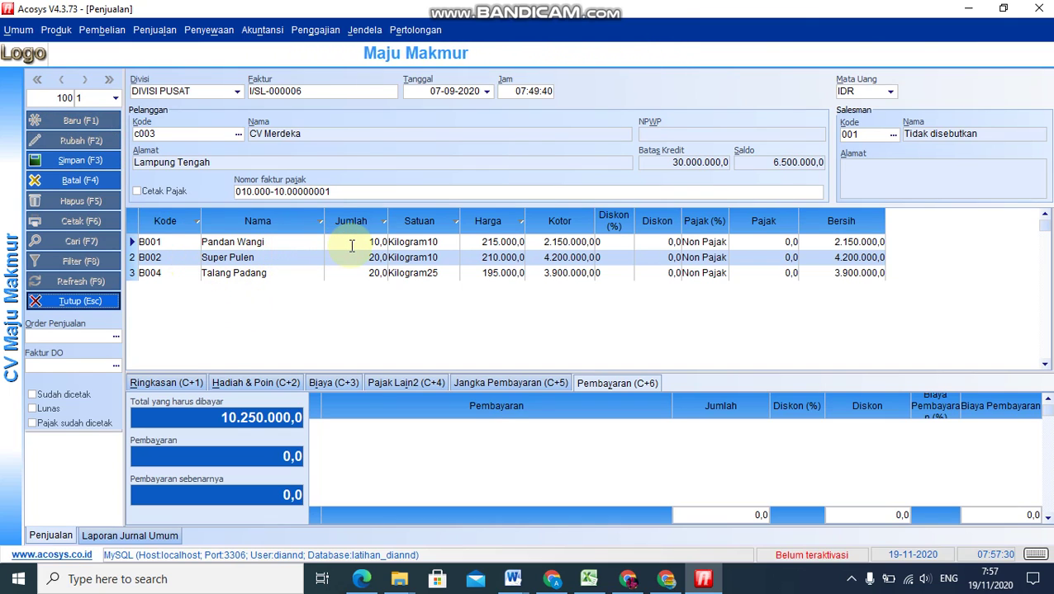
click(326, 244)
text(15)
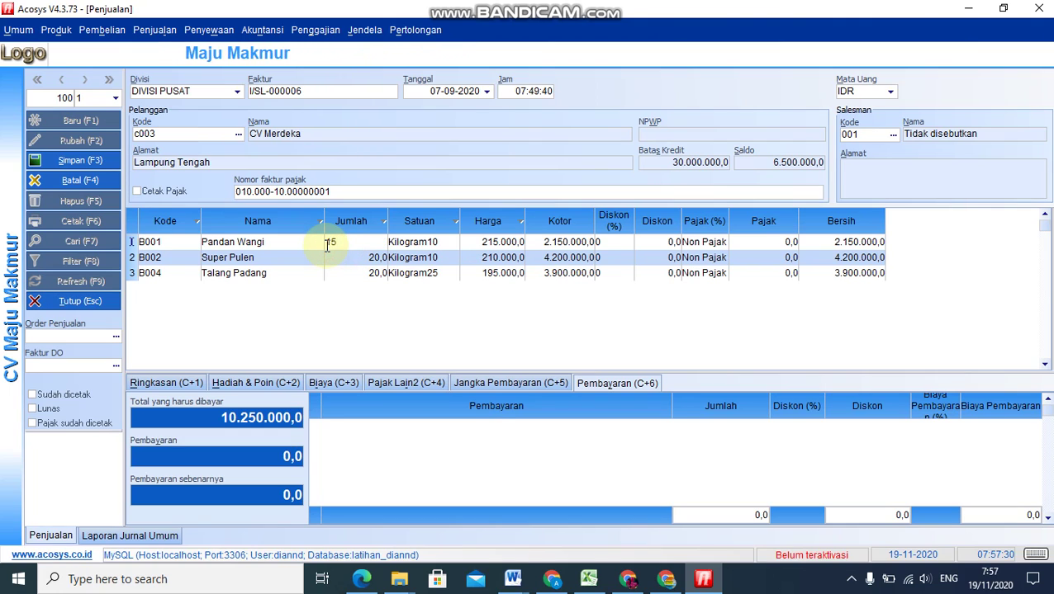
key(Down)
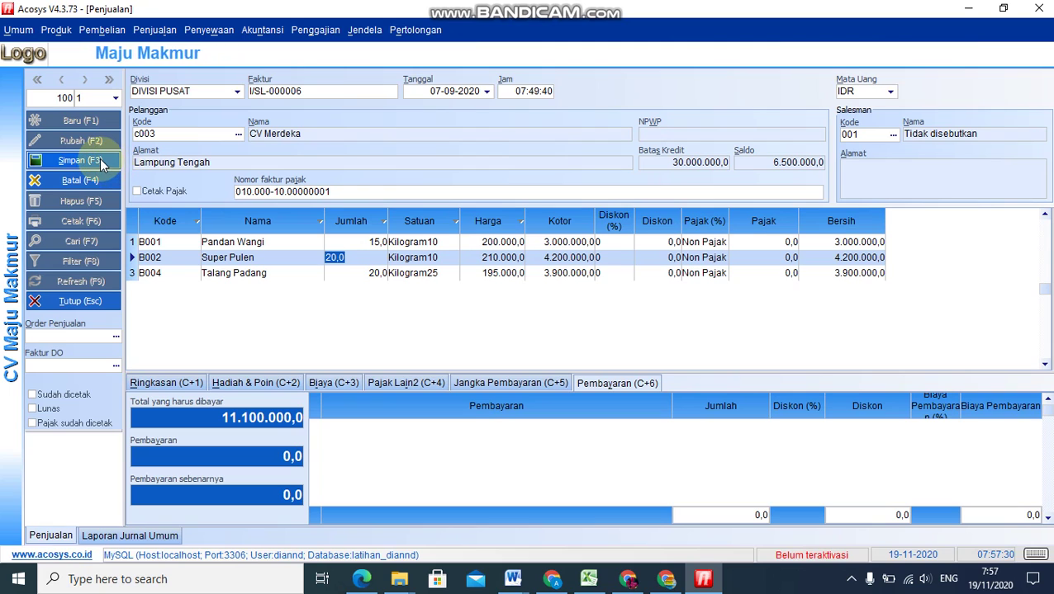
click(100, 162)
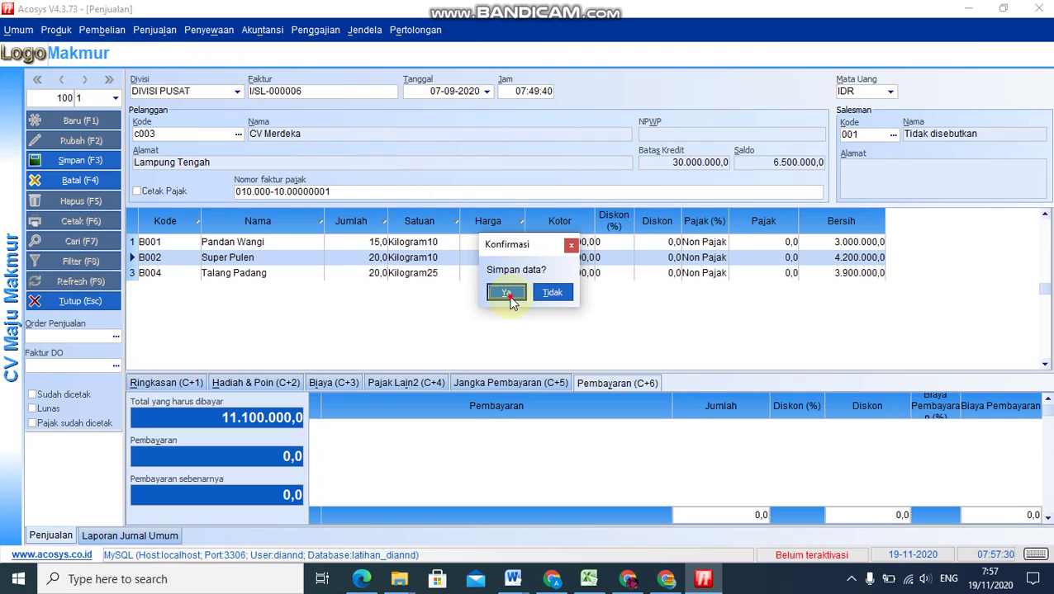
click(506, 293)
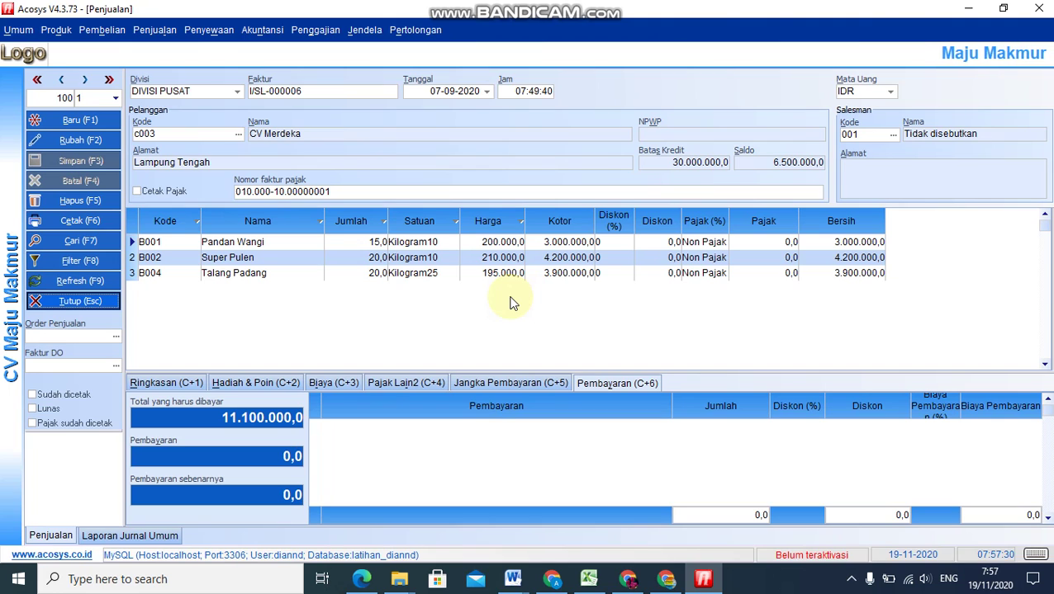
Delete the 08-09-2020 Umum invoice for 25 units of Talang Padang.
click(60, 80)
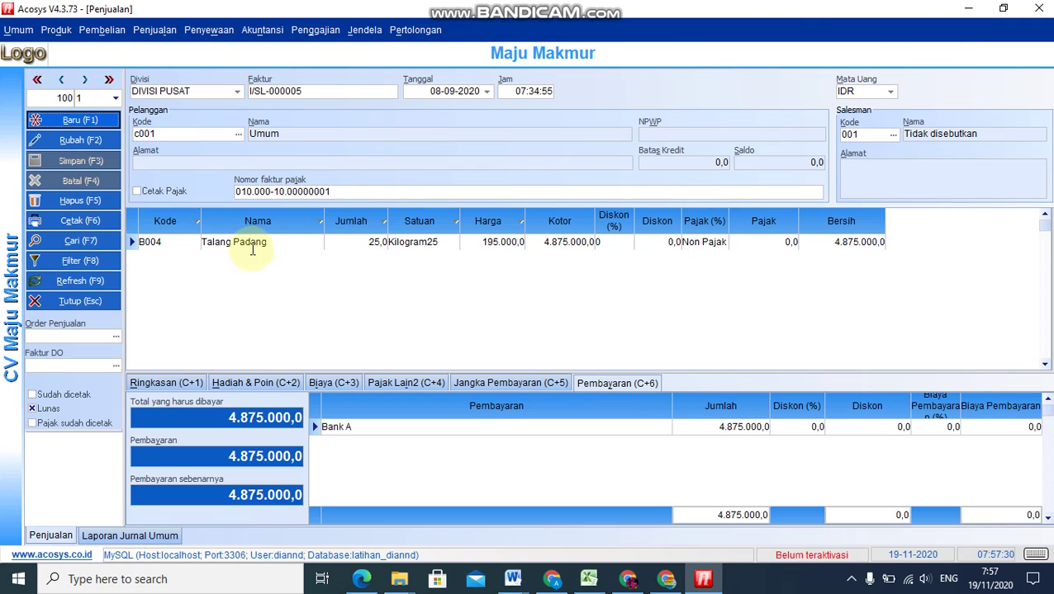
click(56, 207)
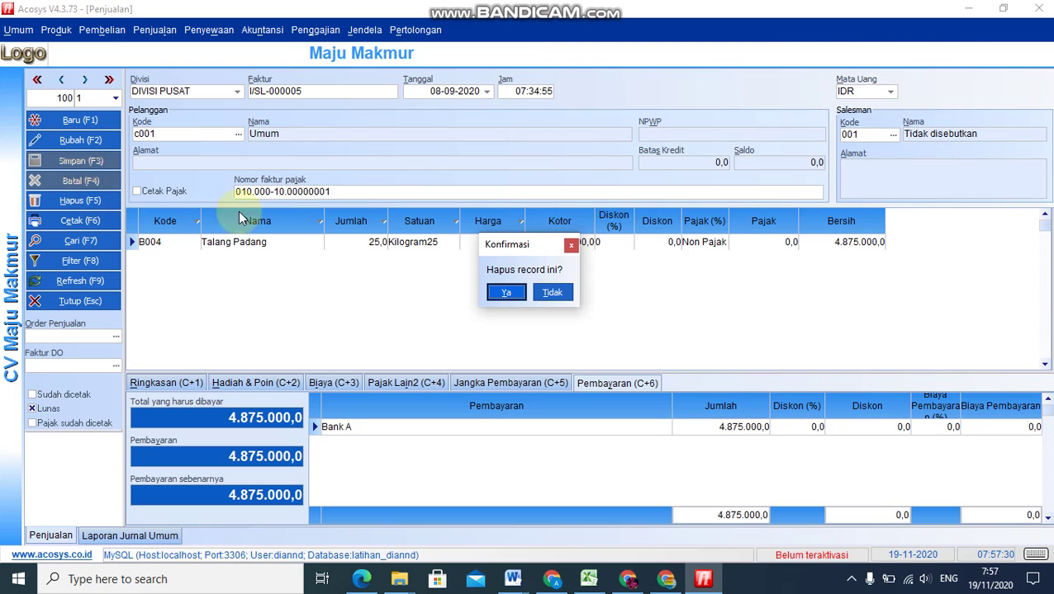
click(505, 292)
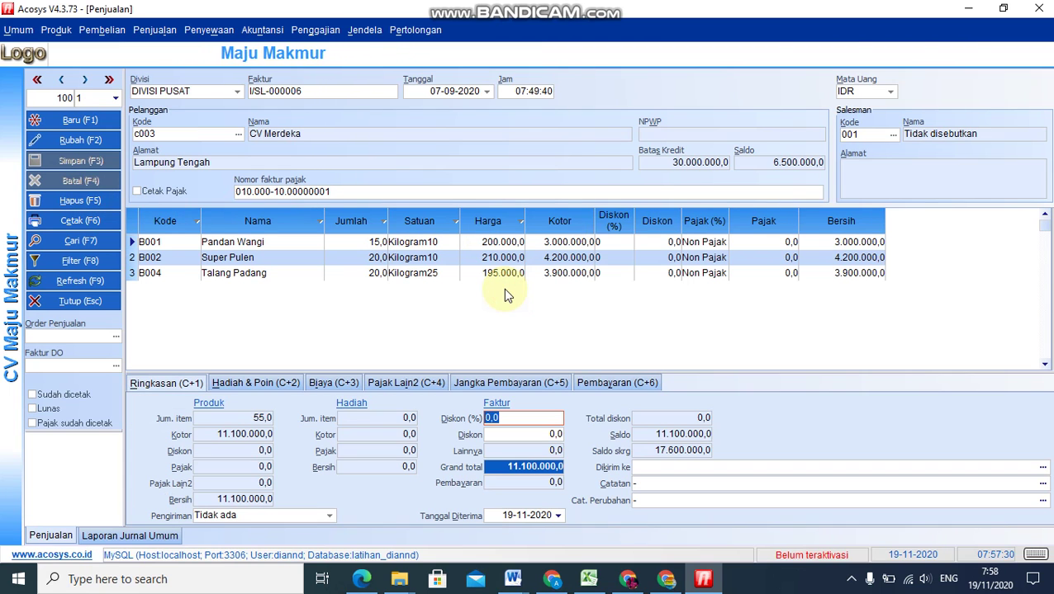
Rerun the general journal report for 07-09-2020 to 08-09-2020 to check the edited and deleted invoices.
click(90, 537)
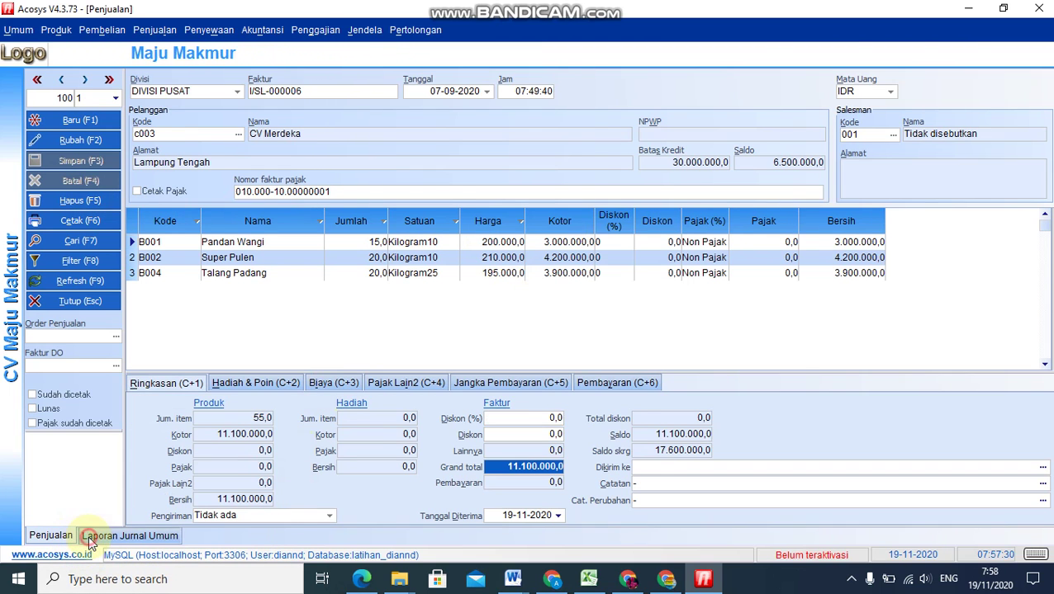
click(58, 87)
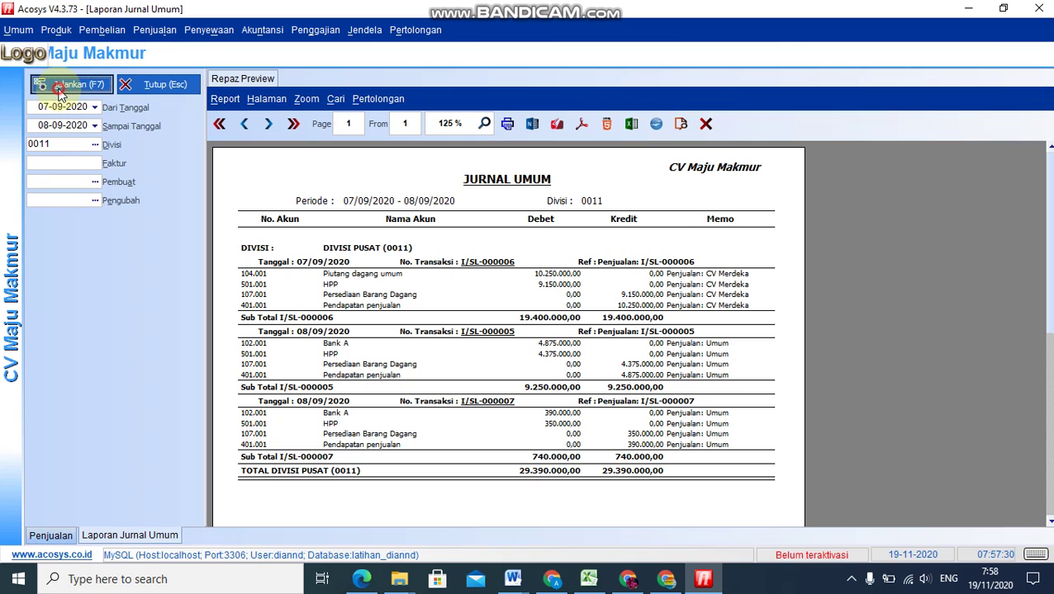
click(641, 252)
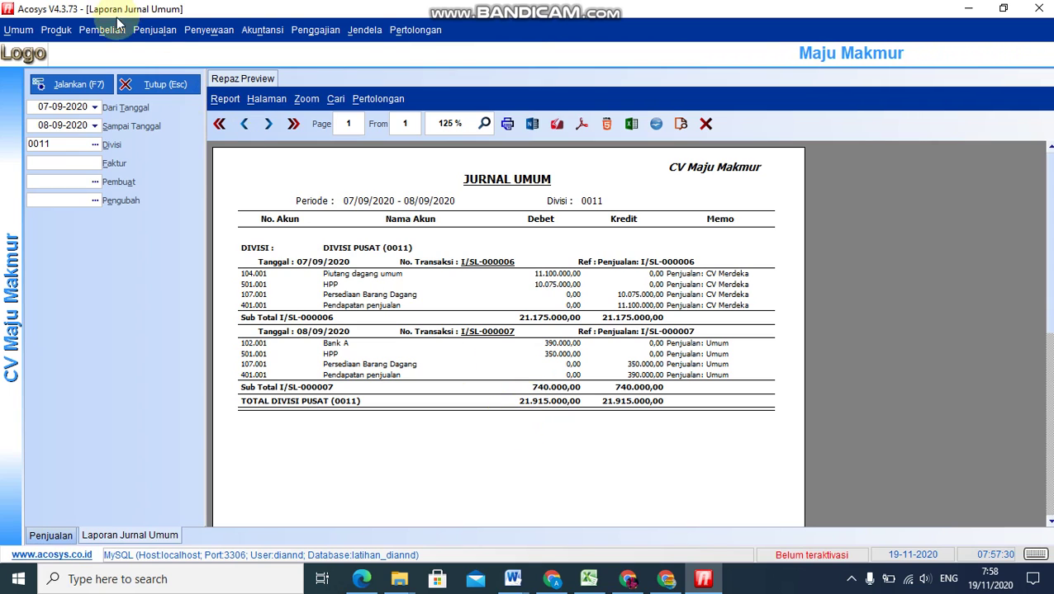
Open the Rangkuman Penjualan sales report, set its start date to 01-09-2020, and run it as an on-screen preview.
click(145, 32)
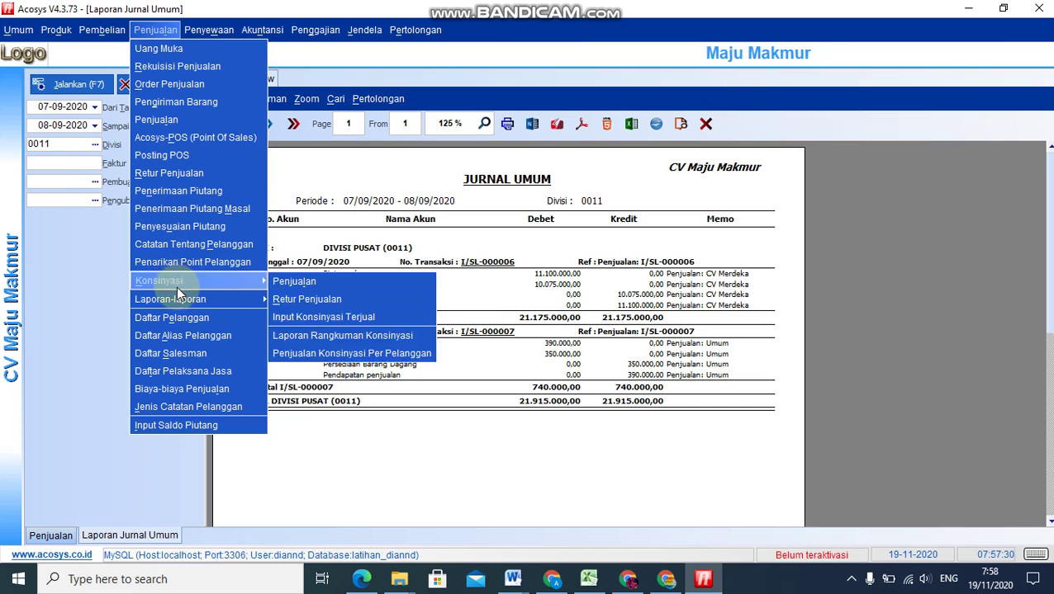
mouse_move(176, 299)
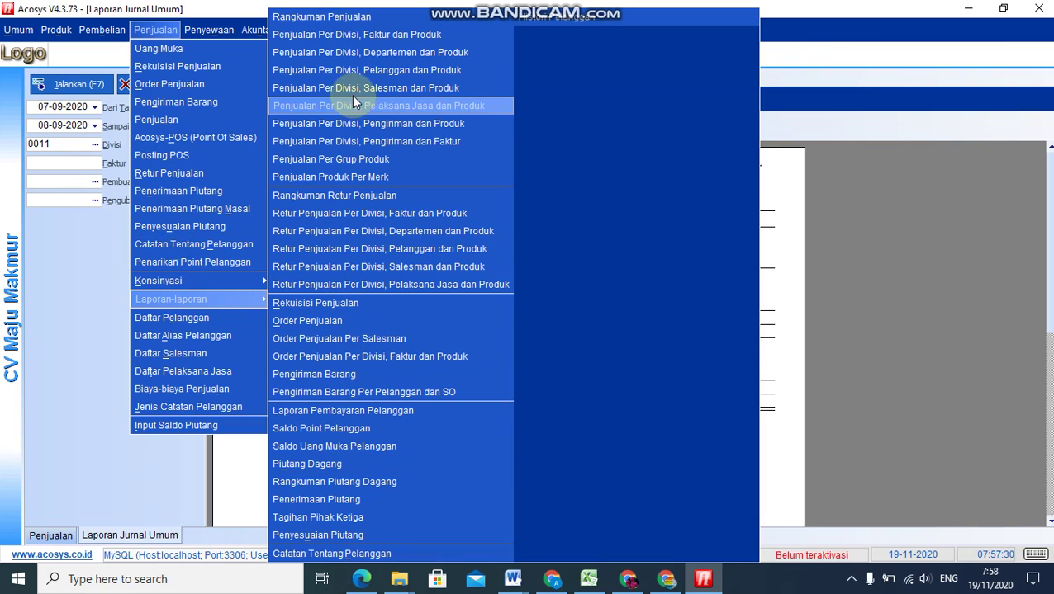
click(348, 18)
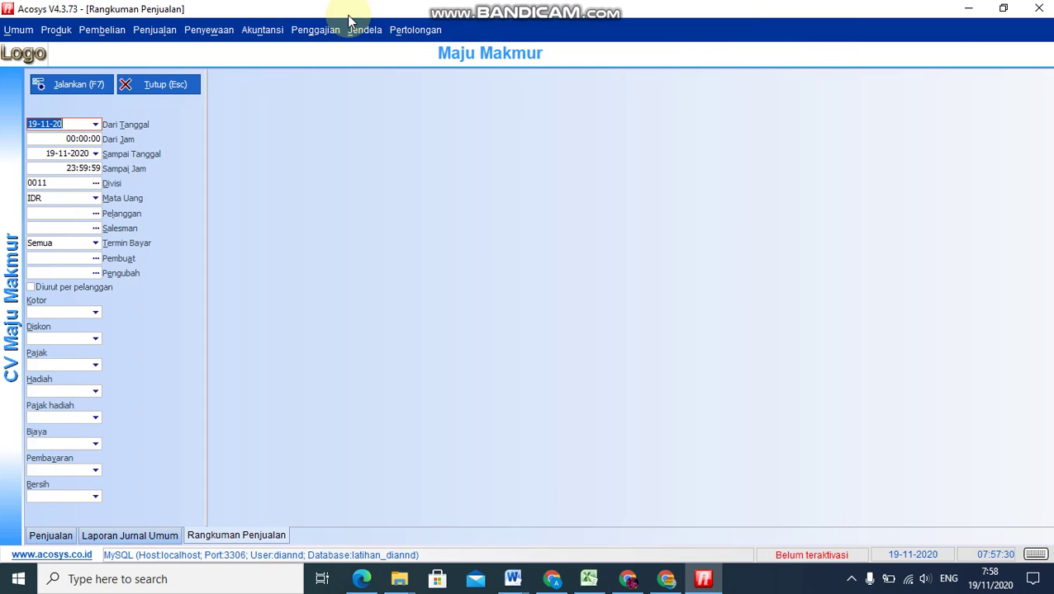
text(010920)
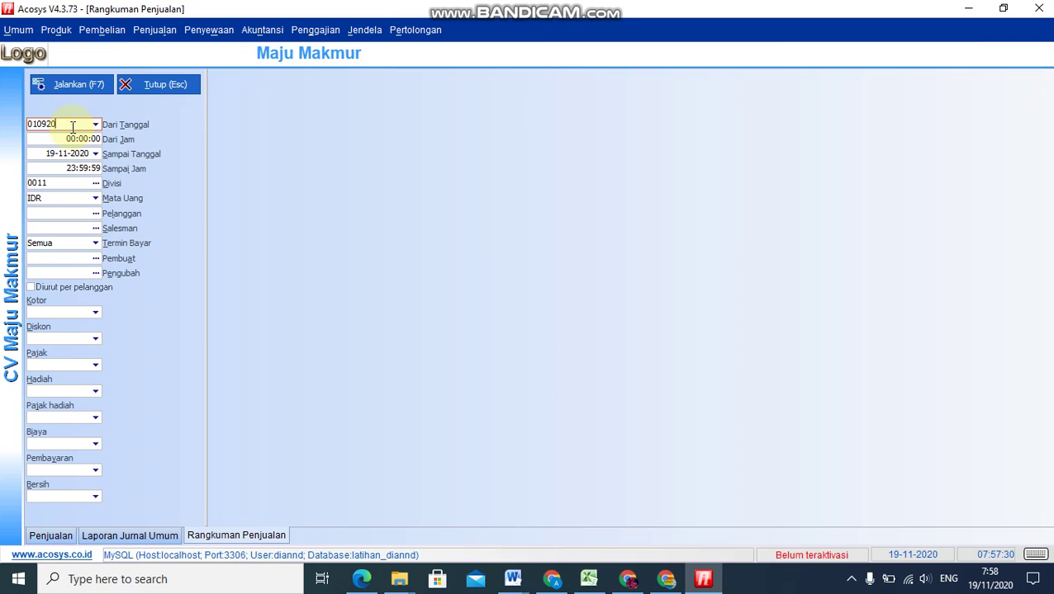
key(Tab)
click(58, 86)
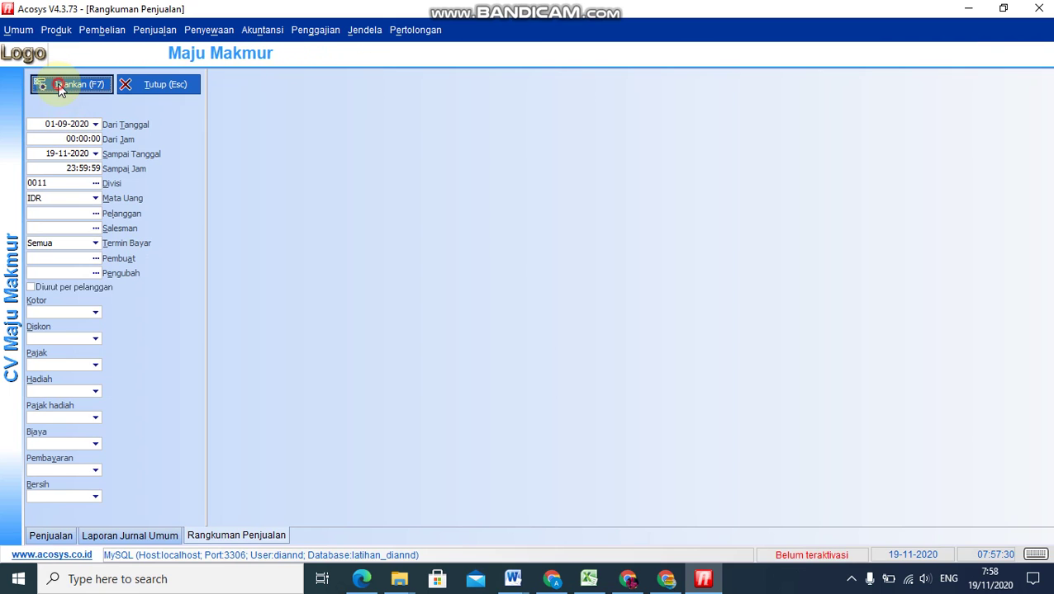
click(640, 253)
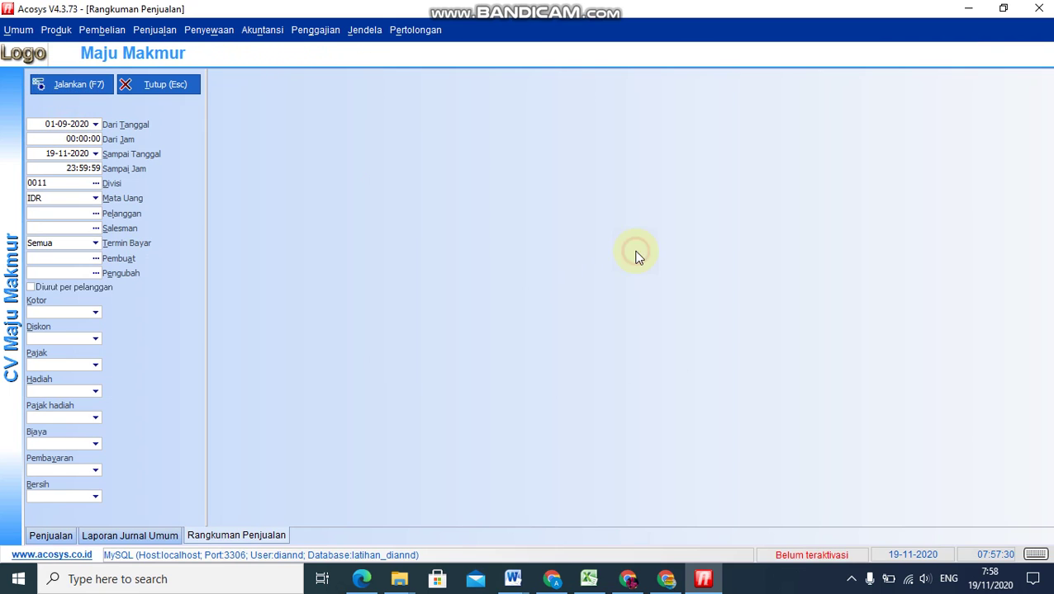